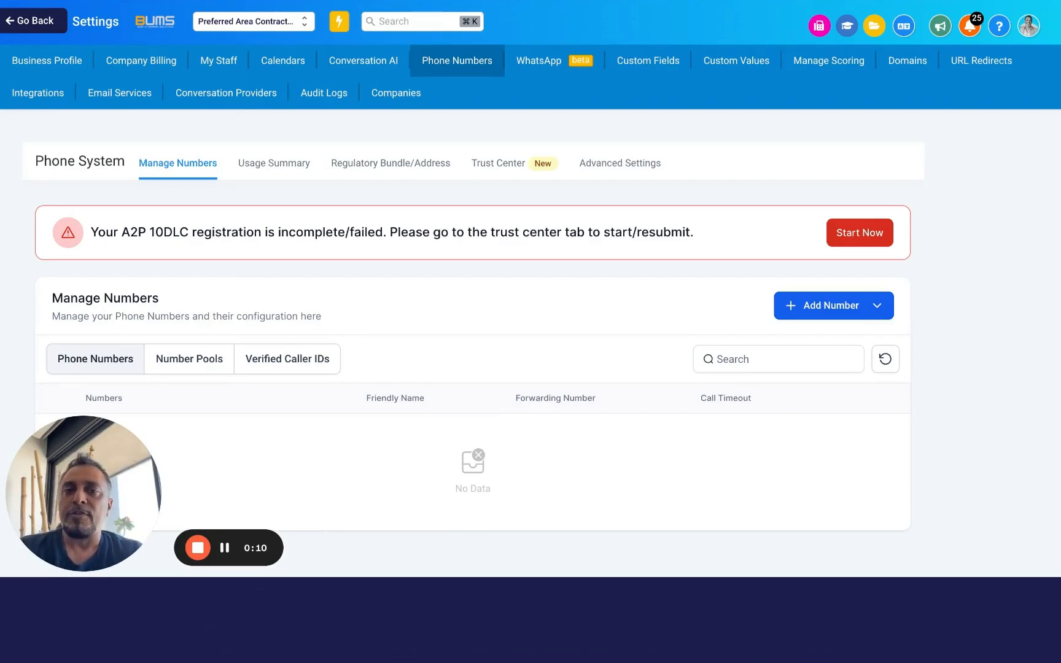
Go to the Trust Center from the A2P registration warning
{"action": "scroll", "coordinate": [500, 355], "scroll_direction": "down", "scroll_amount": 3}
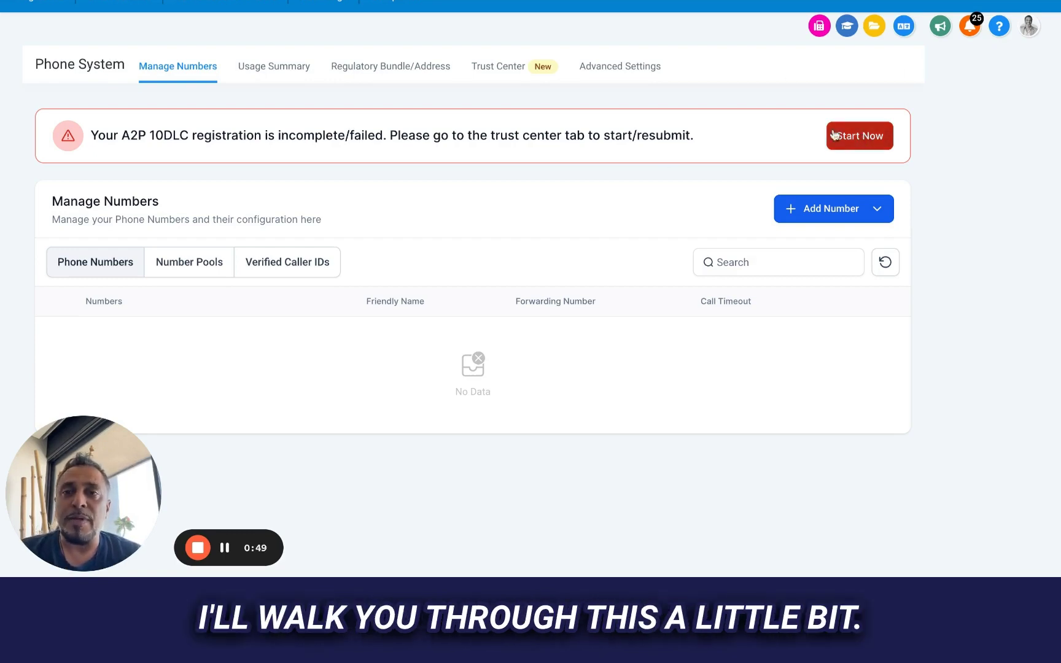
{"action": "scroll", "coordinate": [448, 50], "scroll_direction": "up", "scroll_amount": 1}
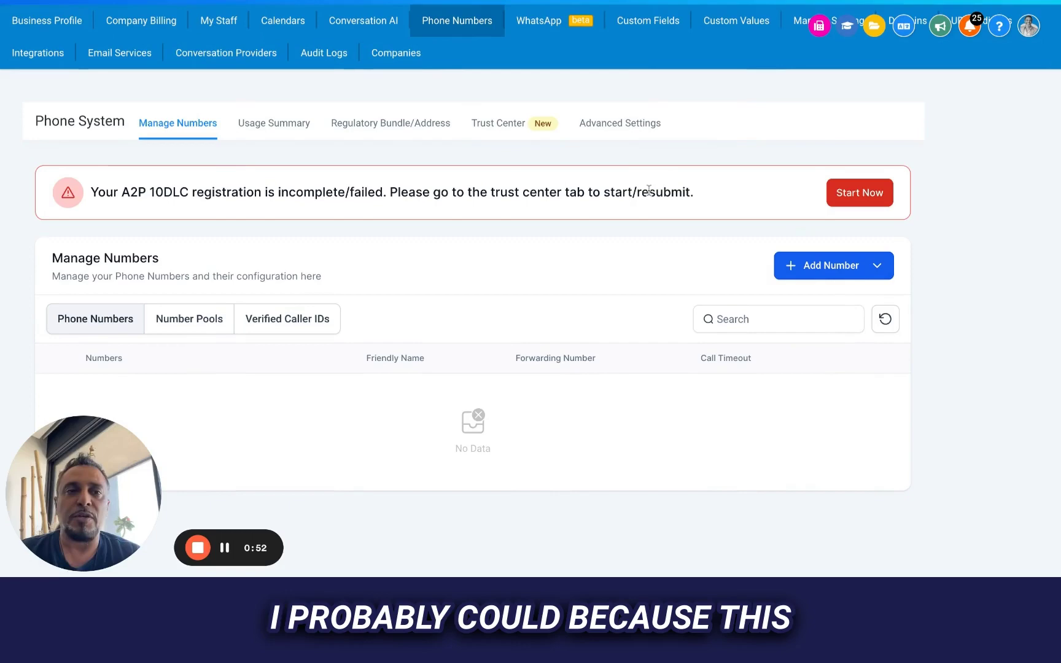
{"action": "left_click", "coordinate": [871, 198]}
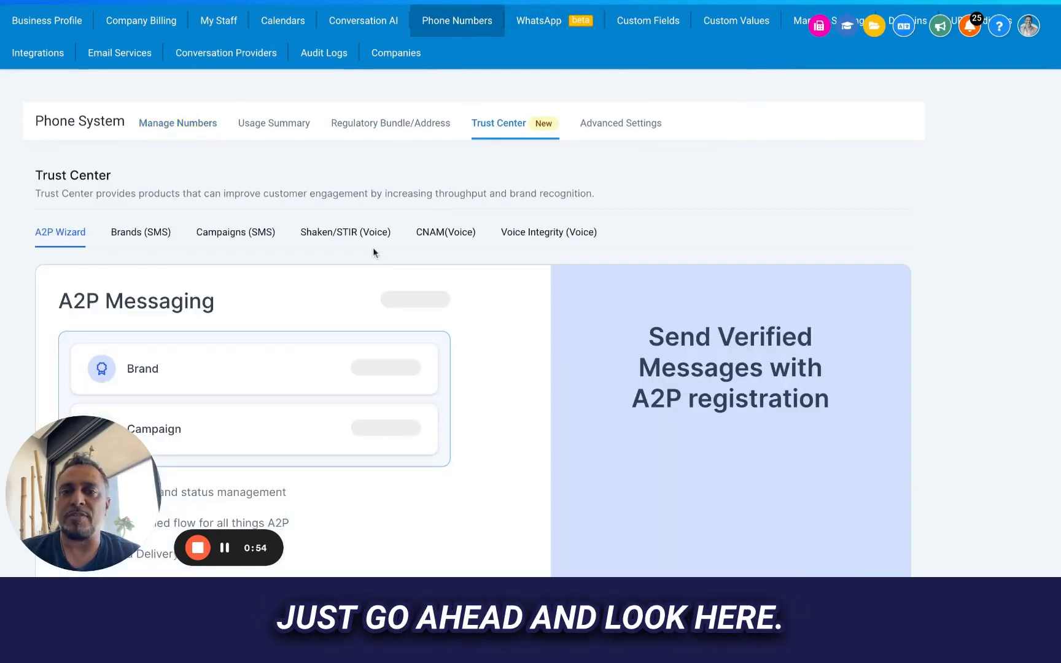
Start the registration form from the A2P Messaging card
{"action": "scroll", "coordinate": [358, 264], "scroll_direction": "down", "scroll_amount": 3}
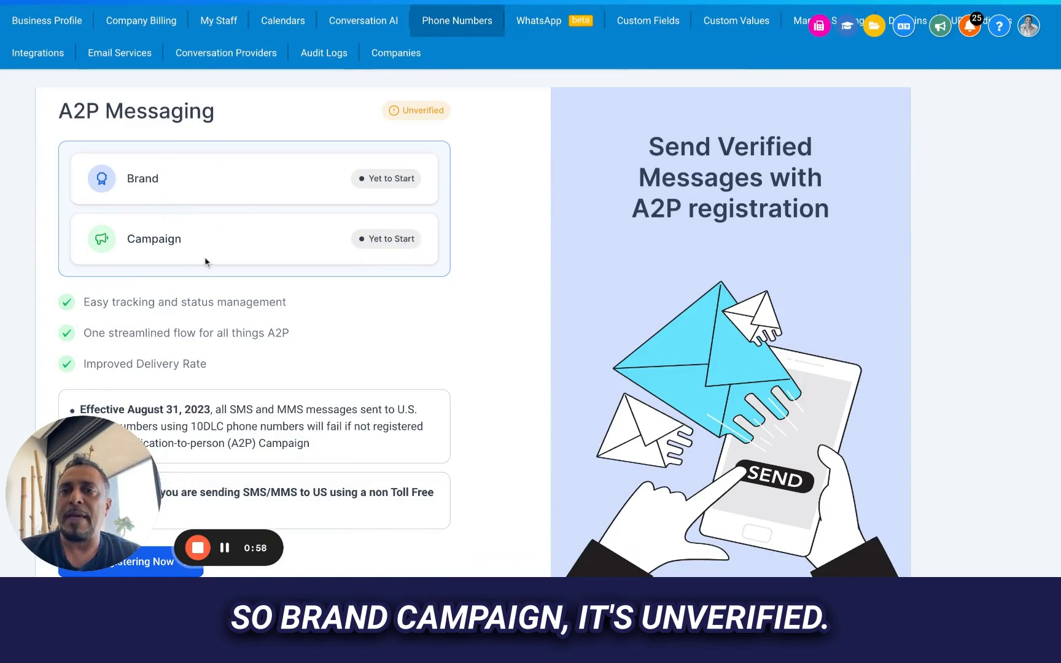
{"action": "scroll", "coordinate": [111, 459], "scroll_direction": "down", "scroll_amount": 2}
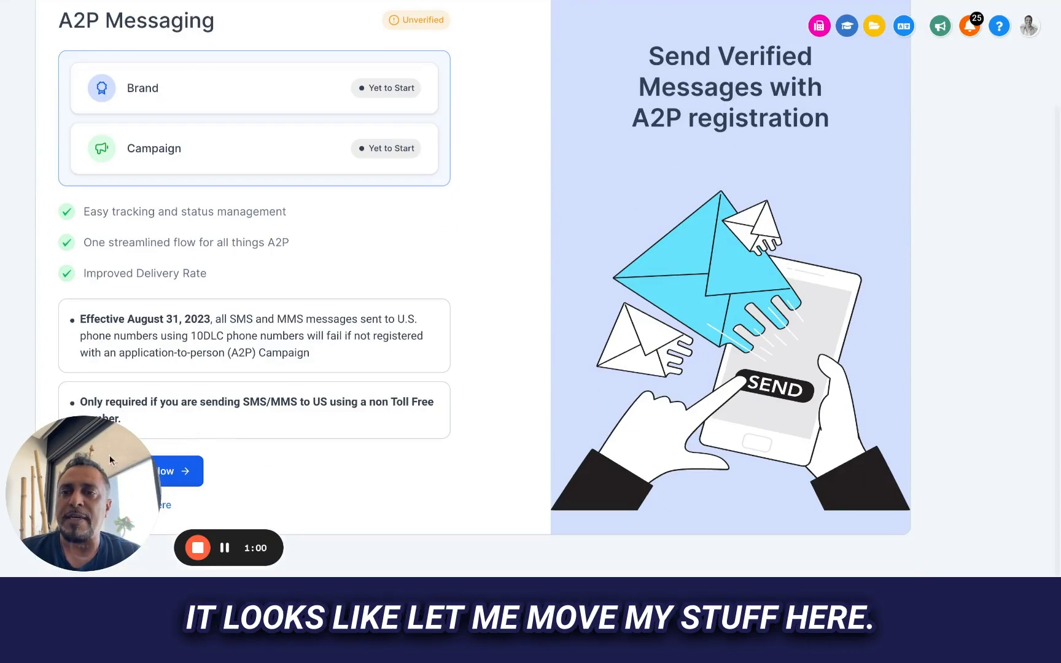
{"action": "left_click_drag", "start_coordinate": [111, 459], "coordinate": [142, 295]}
{"action": "left_click", "coordinate": [120, 479]}
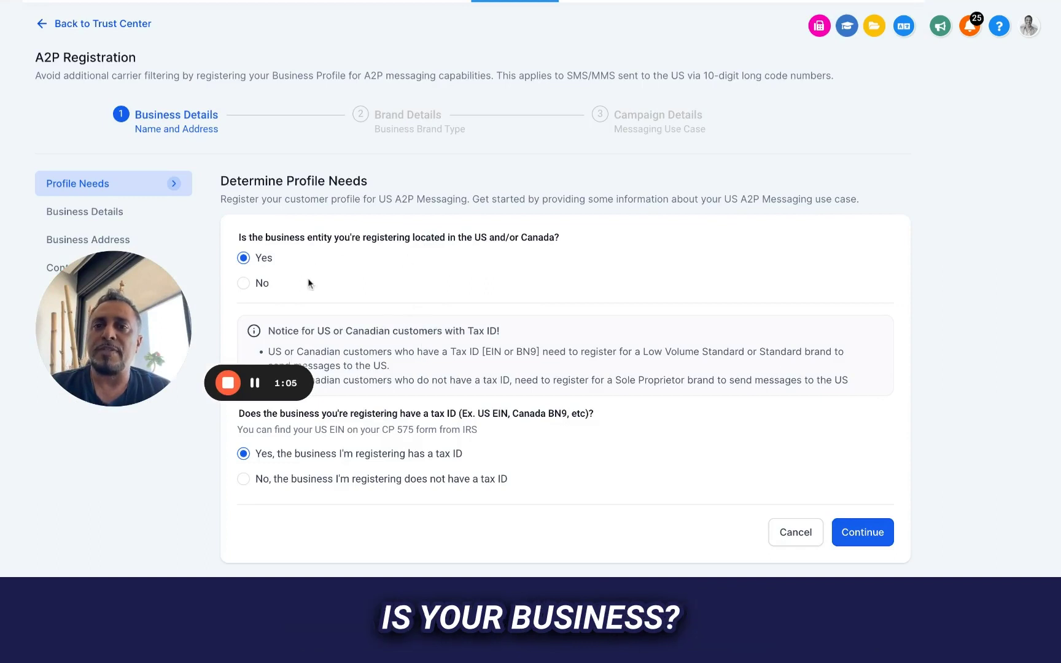
Confirm profile needs and enter 'Preferred Area Contractors LLC' as the legal business name
{"action": "left_click_drag", "start_coordinate": [117, 320], "coordinate": [102, 448]}
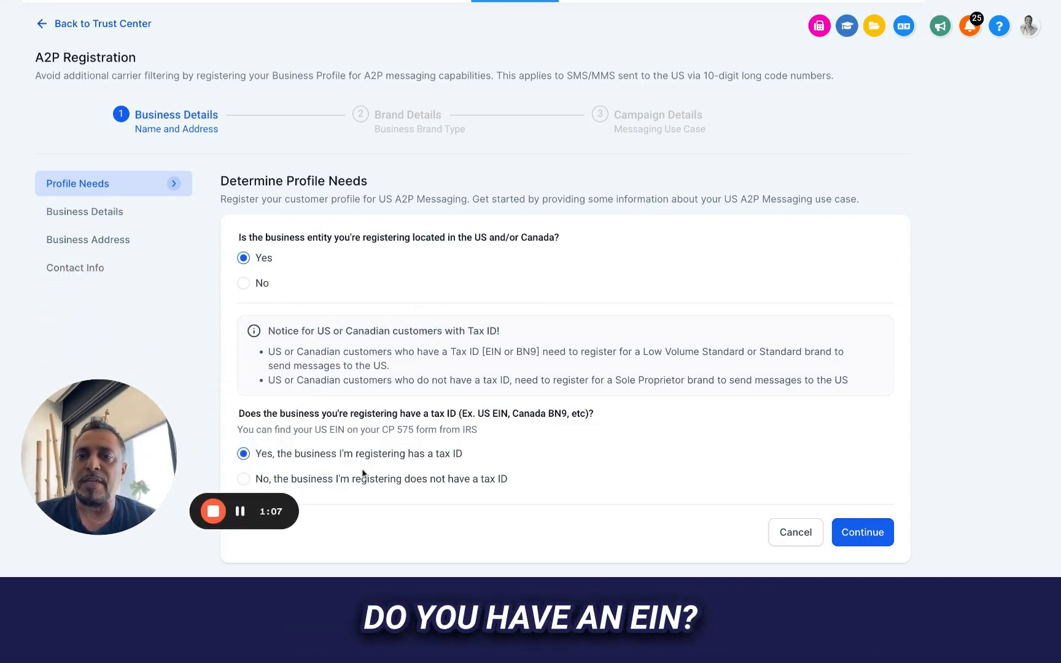
{"action": "left_click", "coordinate": [860, 532]}
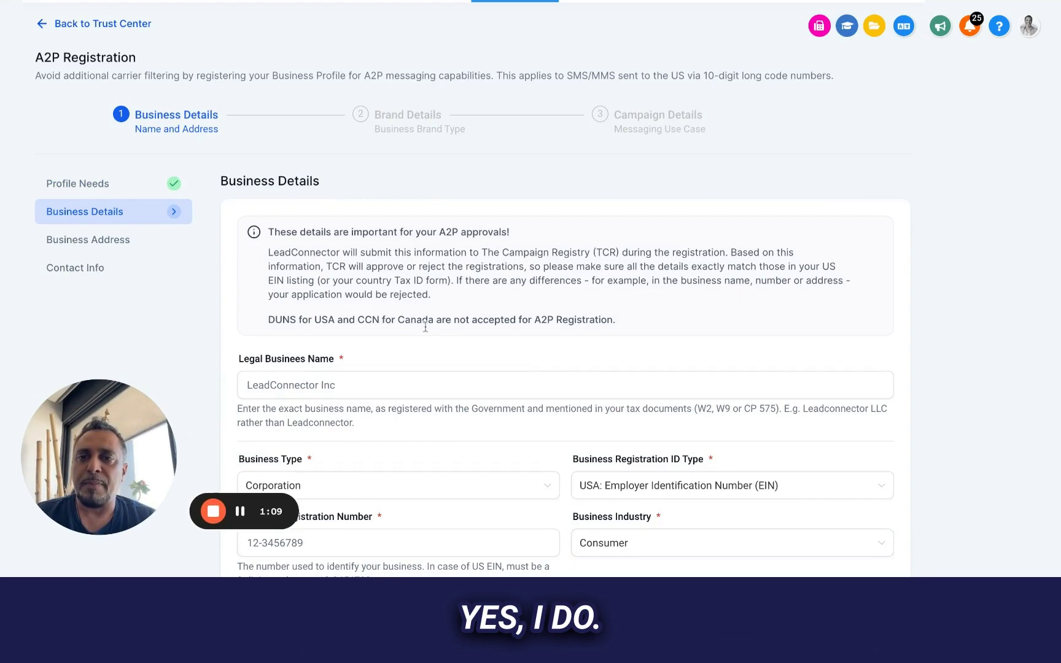
{"action": "scroll", "coordinate": [425, 327], "scroll_direction": "down", "scroll_amount": 5}
{"action": "left_click", "coordinate": [315, 69]}
{"action": "type", "text": "P"}
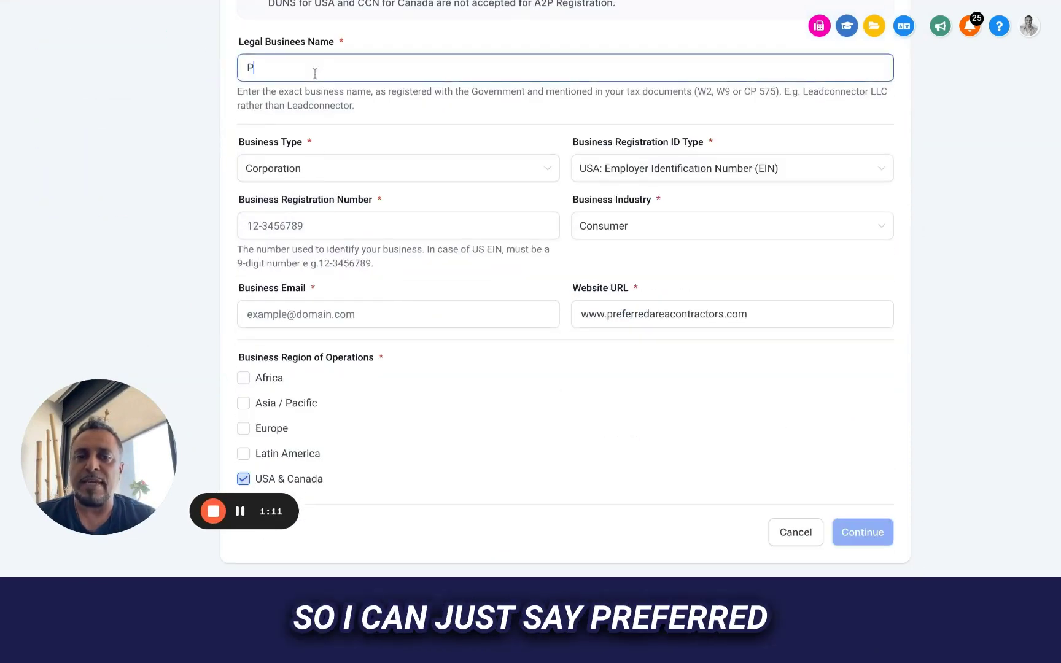
{"action": "type", "text": "refe"}
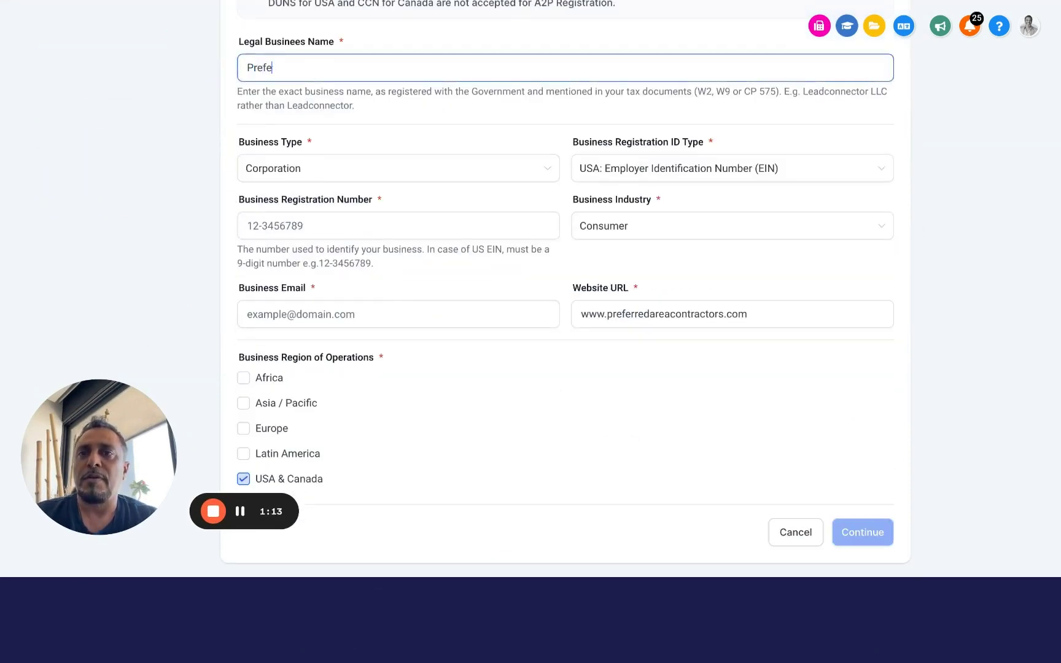
{"action": "type", "text": "rred Are"}
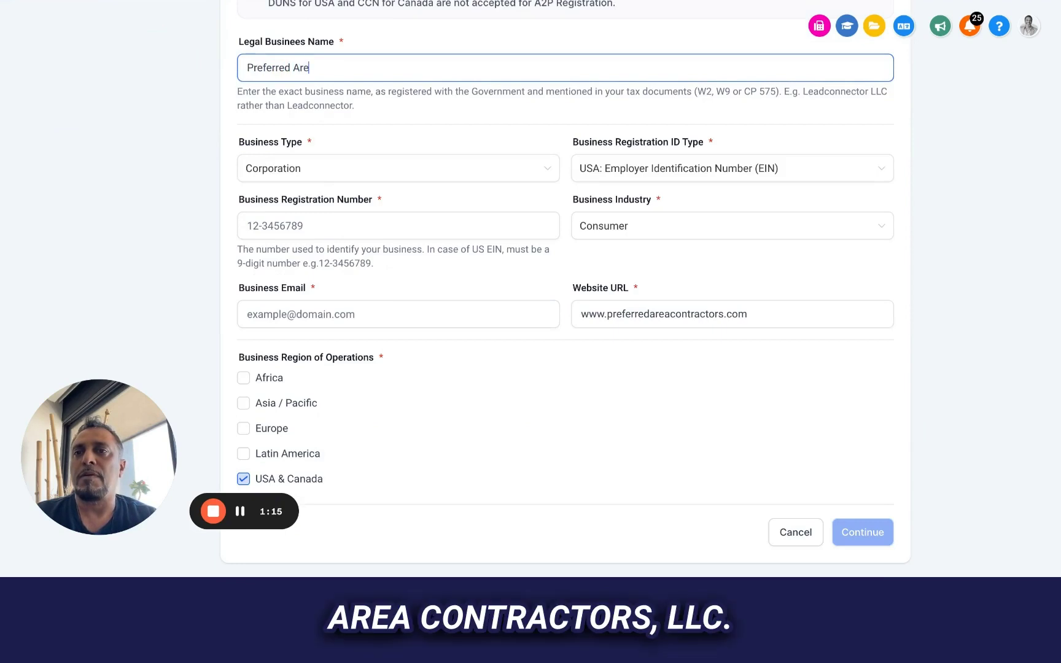
{"action": "type", "text": "a Contractors LLC"}
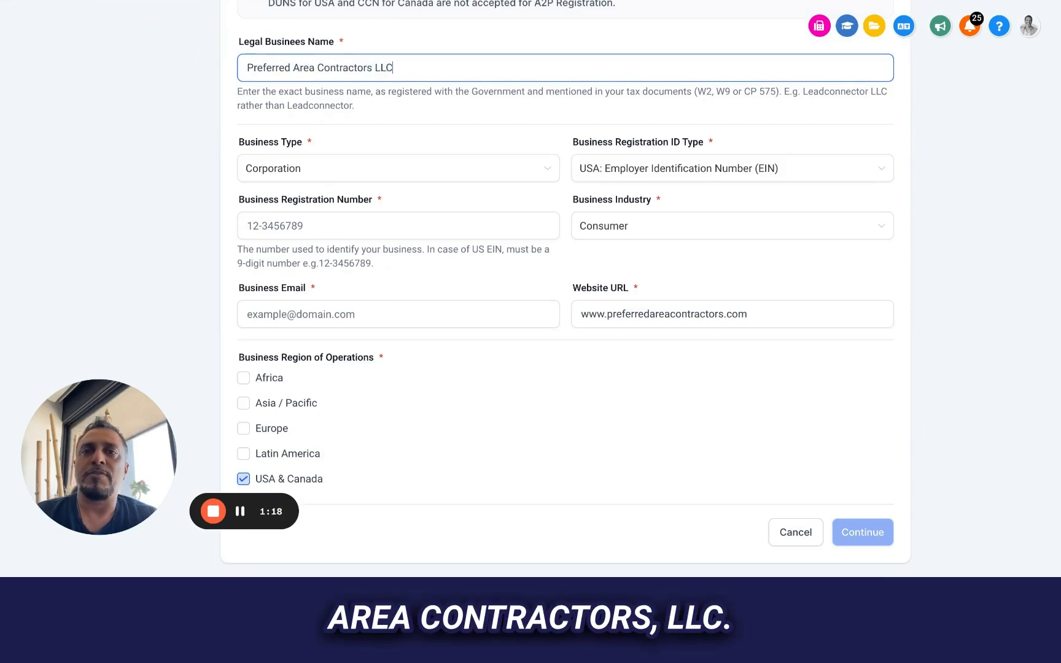
{"action": "left_click", "coordinate": [451, 226]}
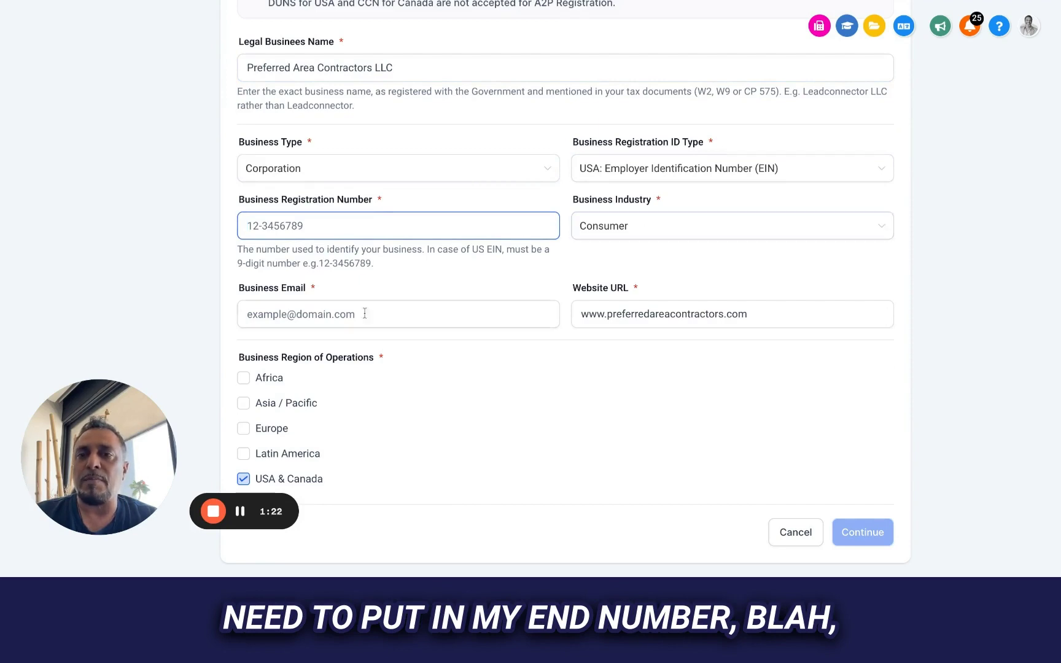
Review the Business Address and Contact Info steps of the A2P form
{"action": "scroll", "coordinate": [634, 365], "scroll_direction": "up", "scroll_amount": 6}
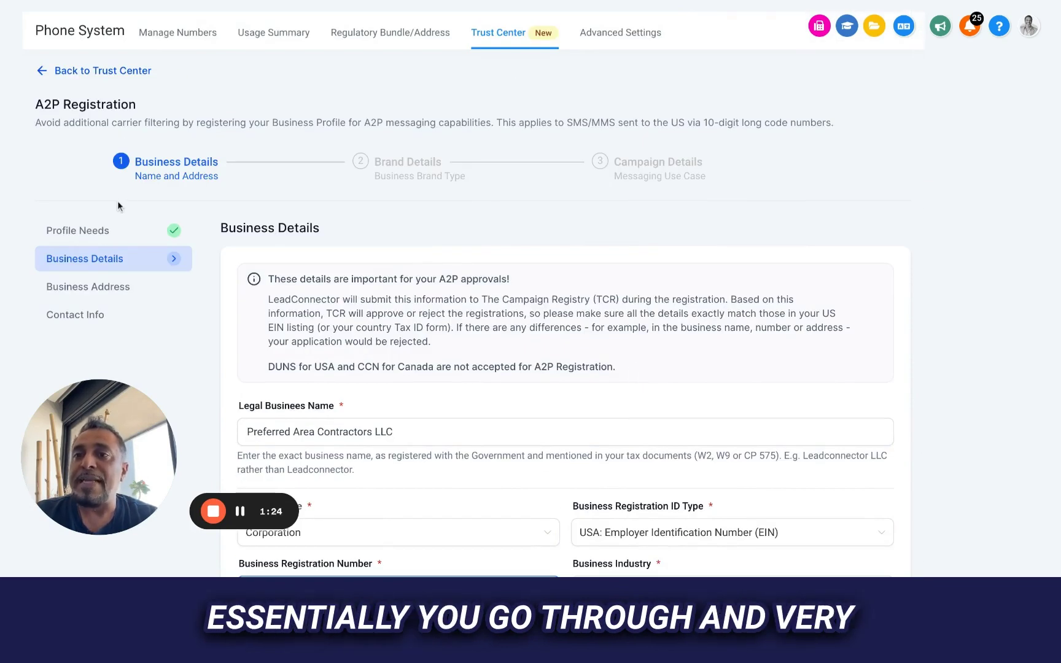
{"action": "left_click", "coordinate": [101, 286]}
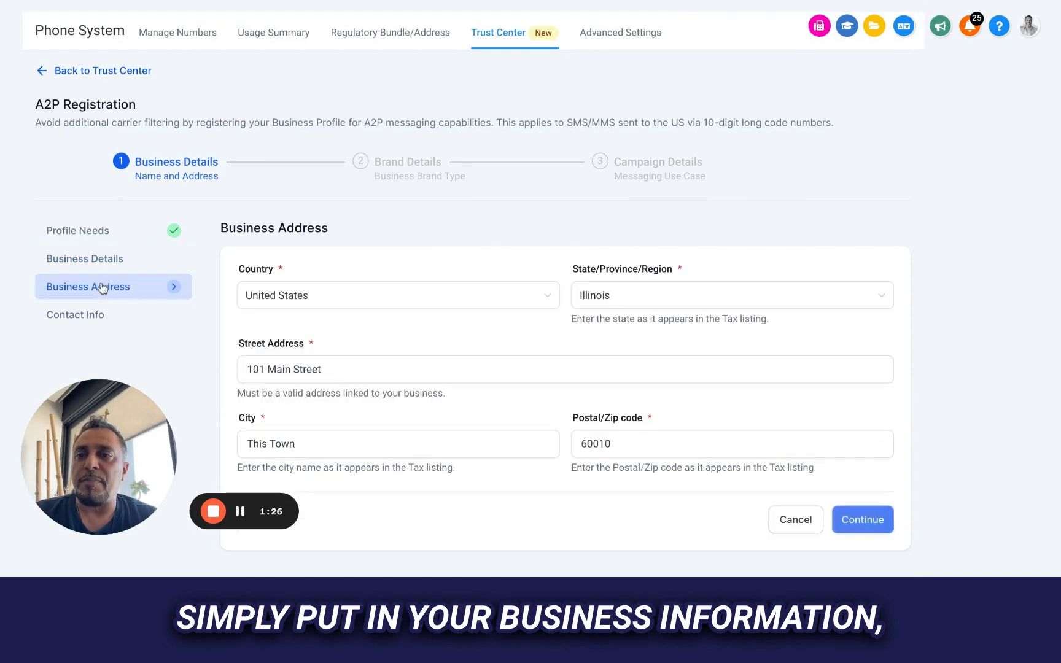
{"action": "left_click", "coordinate": [148, 318]}
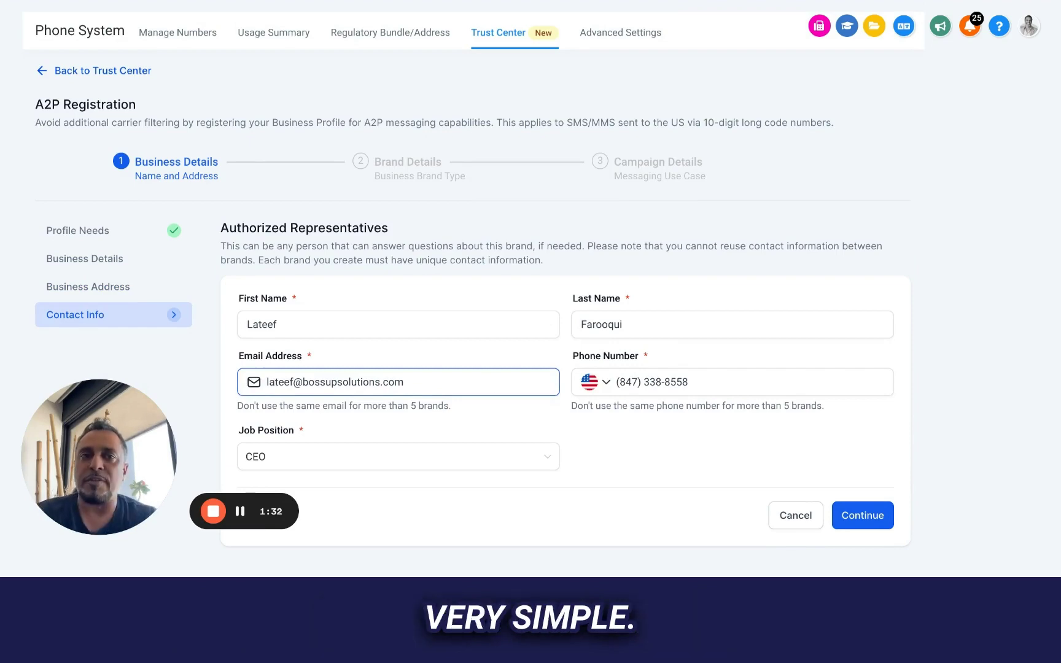
Browse the Trust Center's Brands, Campaigns and Shaken/STIR sections
{"action": "left_click", "coordinate": [146, 70]}
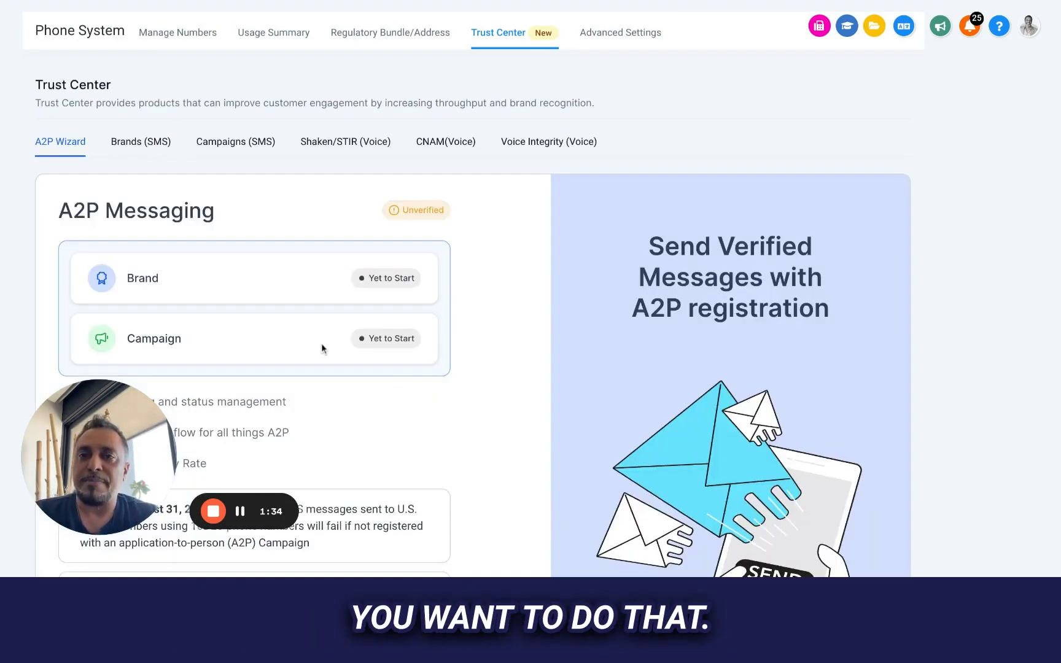
{"action": "scroll", "coordinate": [321, 345], "scroll_direction": "down", "scroll_amount": 2}
{"action": "left_click", "coordinate": [140, 49]}
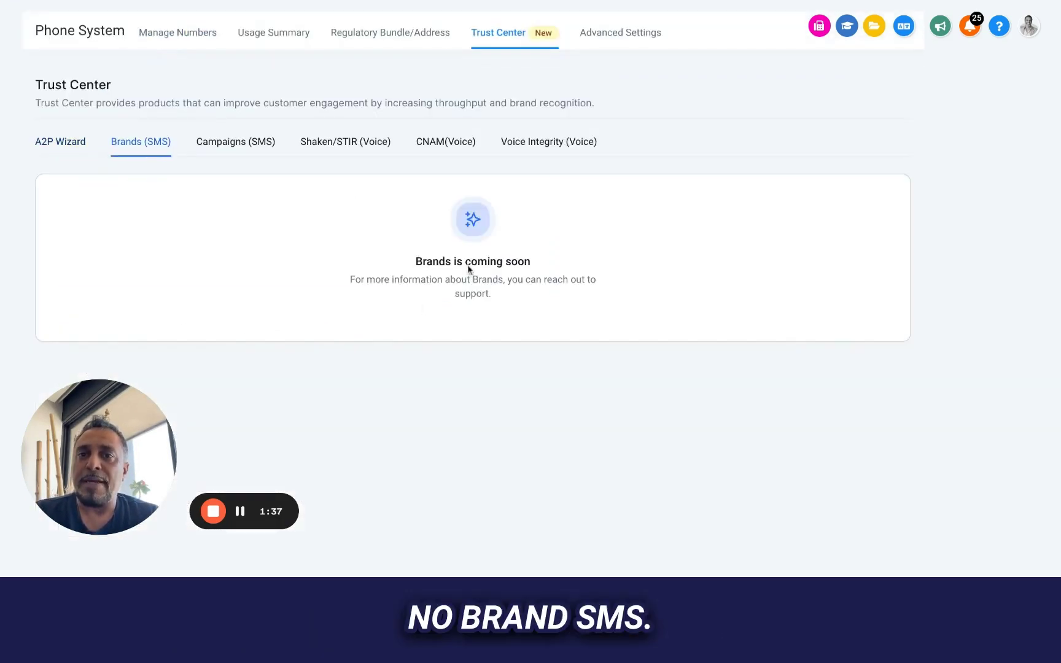
{"action": "left_click", "coordinate": [244, 143]}
{"action": "left_click", "coordinate": [339, 144]}
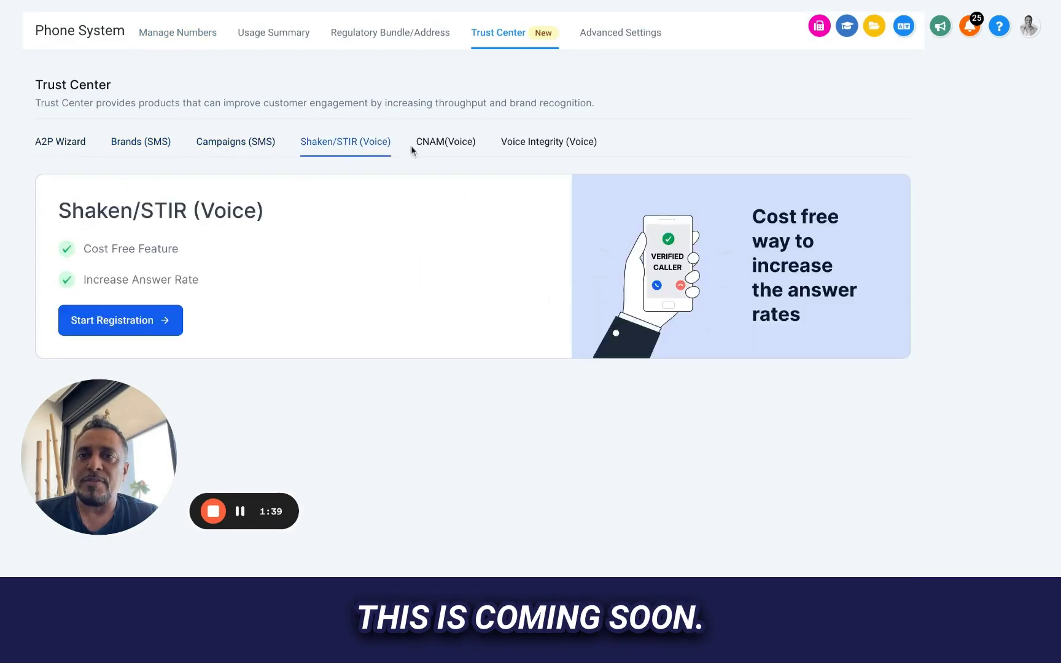
Look over the Shaken/STIR registration form, then return to the Trust Center overview
{"action": "left_click", "coordinate": [148, 321]}
{"action": "scroll", "coordinate": [420, 265], "scroll_direction": "down", "scroll_amount": 3}
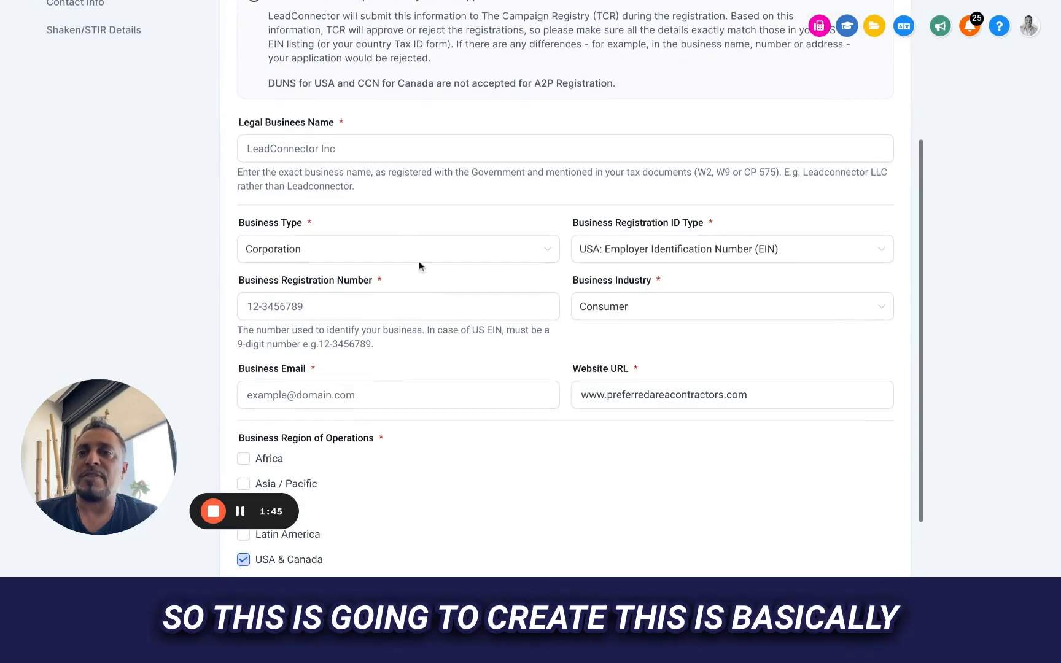
{"action": "scroll", "coordinate": [369, 173], "scroll_direction": "up", "scroll_amount": 3}
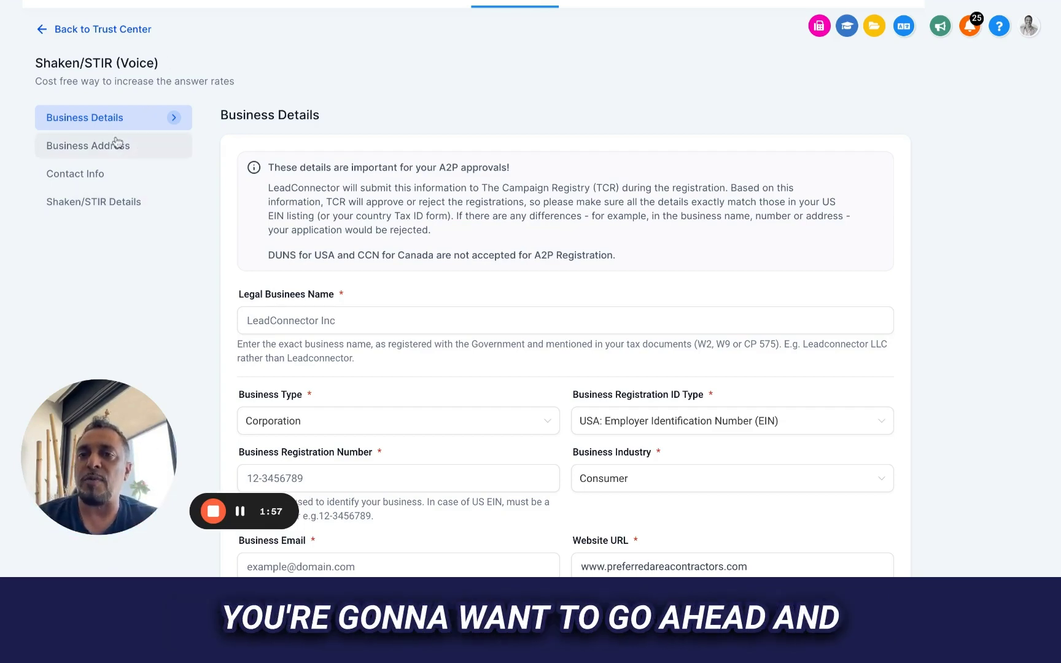
{"action": "scroll", "coordinate": [378, 335], "scroll_direction": "down", "scroll_amount": 3}
{"action": "scroll", "coordinate": [115, 75], "scroll_direction": "up", "scroll_amount": 1}
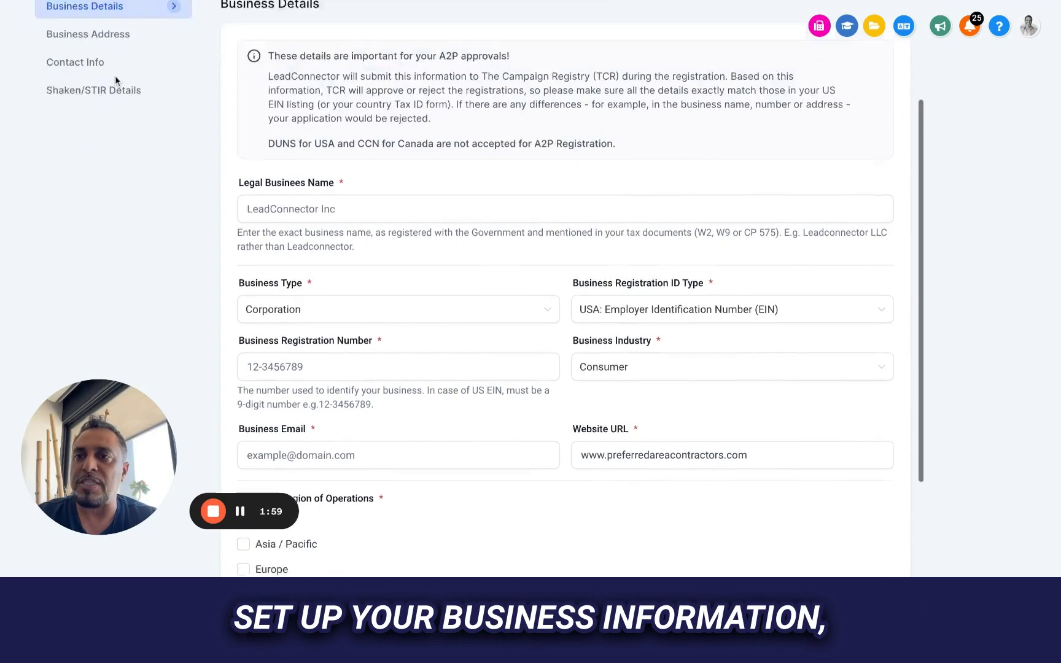
{"action": "scroll", "coordinate": [115, 76], "scroll_direction": "up", "scroll_amount": 3}
{"action": "left_click", "coordinate": [41, 77]}
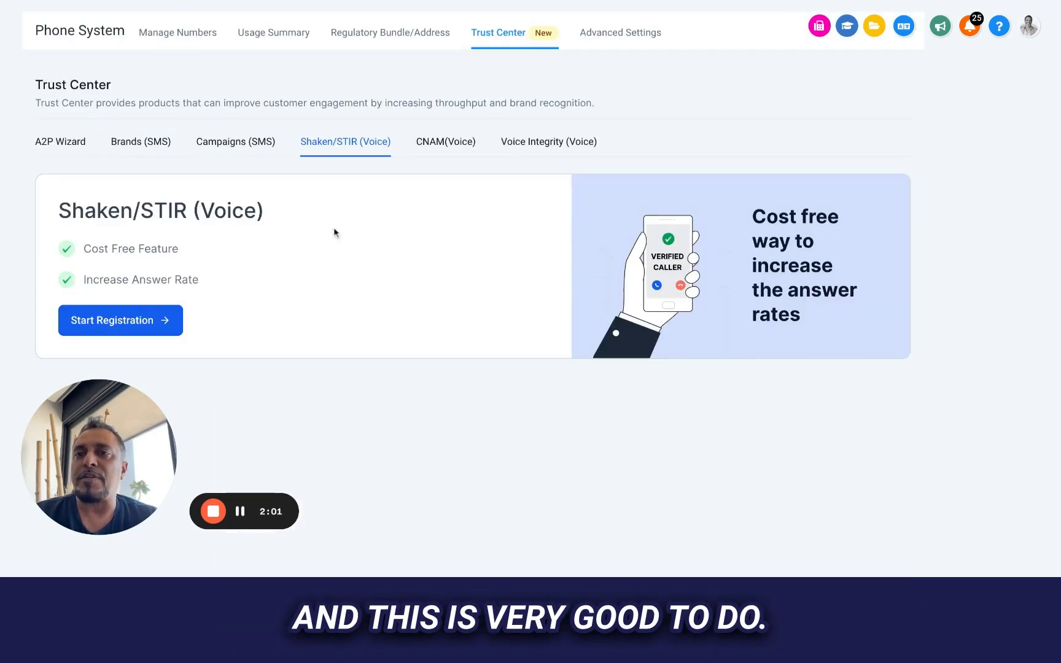
Compare the CNAM caller-name option and the coming-soon Voice Integrity section
{"action": "left_click", "coordinate": [438, 145]}
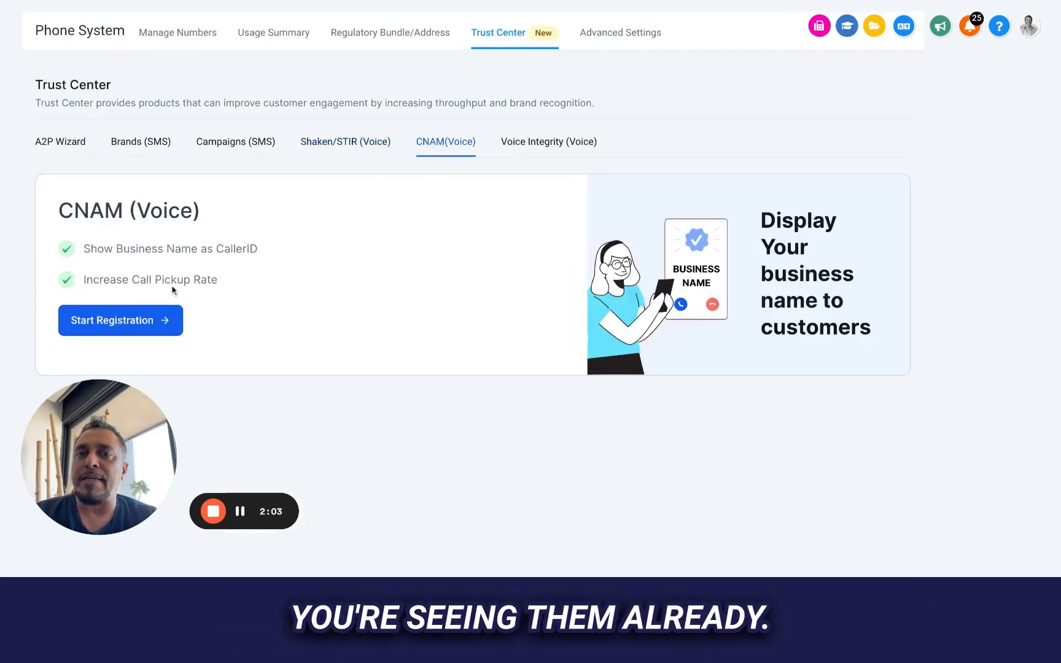
{"action": "left_click", "coordinate": [347, 145]}
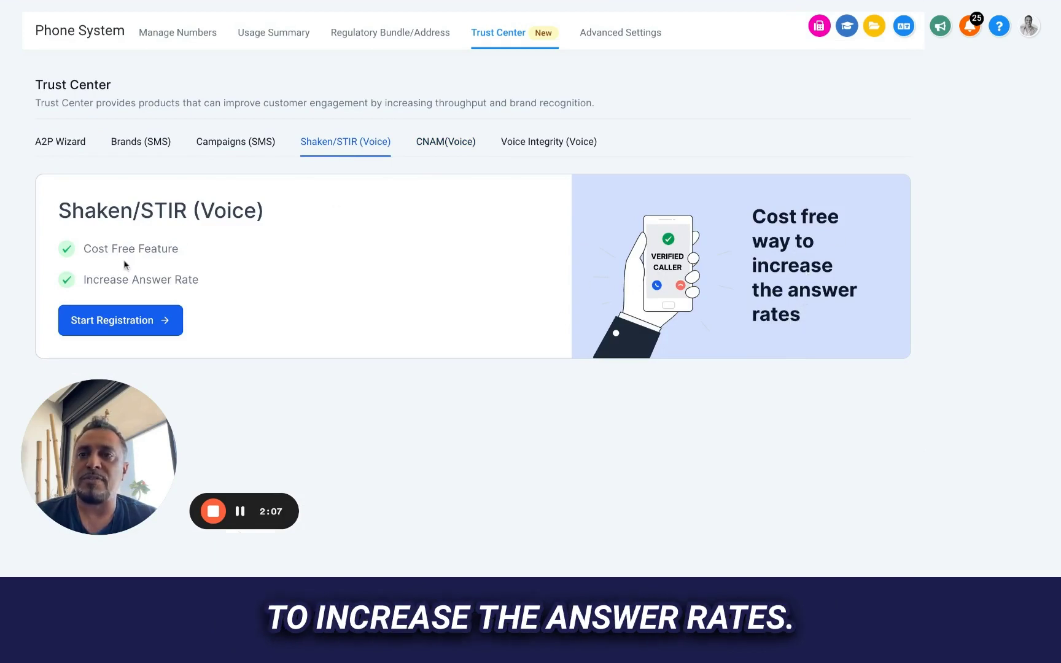
{"action": "left_click", "coordinate": [441, 144]}
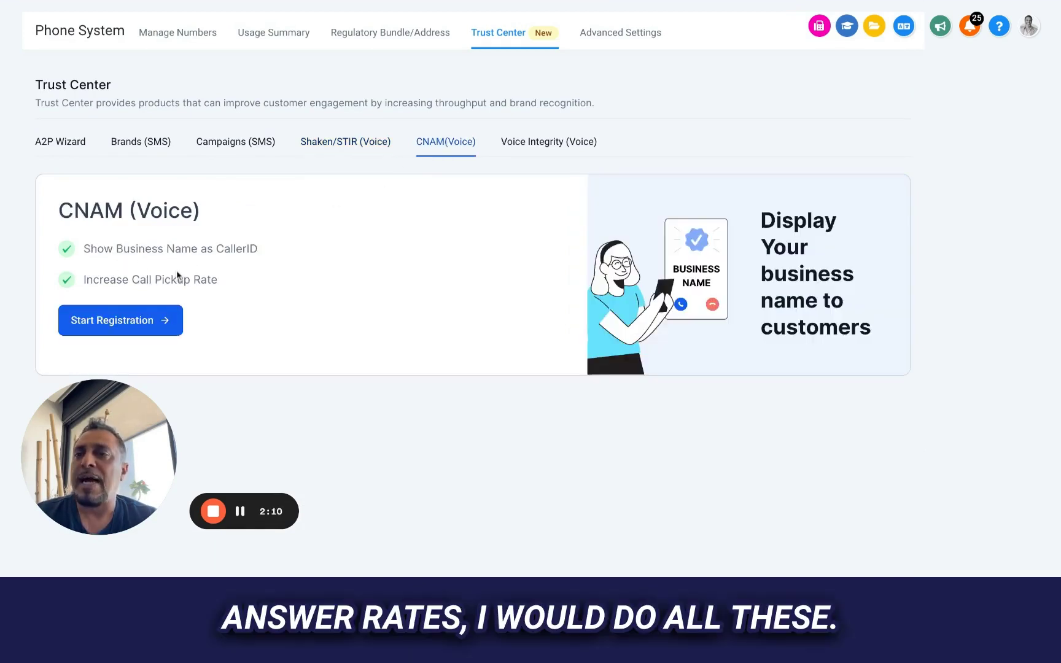
{"action": "left_click", "coordinate": [561, 146]}
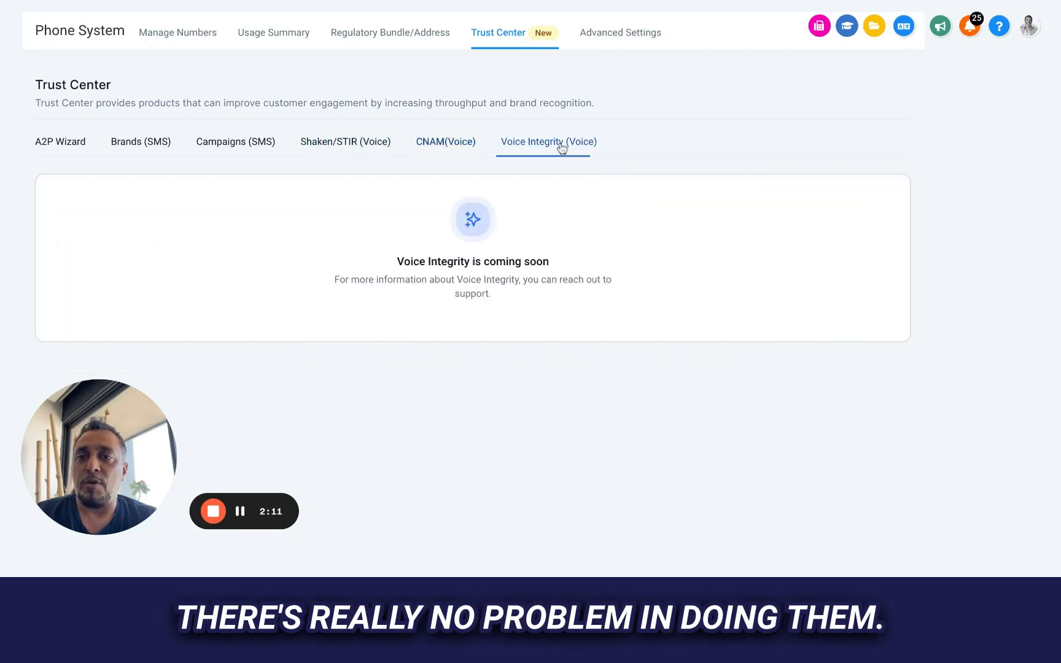
{"action": "scroll", "coordinate": [237, 159], "scroll_direction": "up", "scroll_amount": 2}
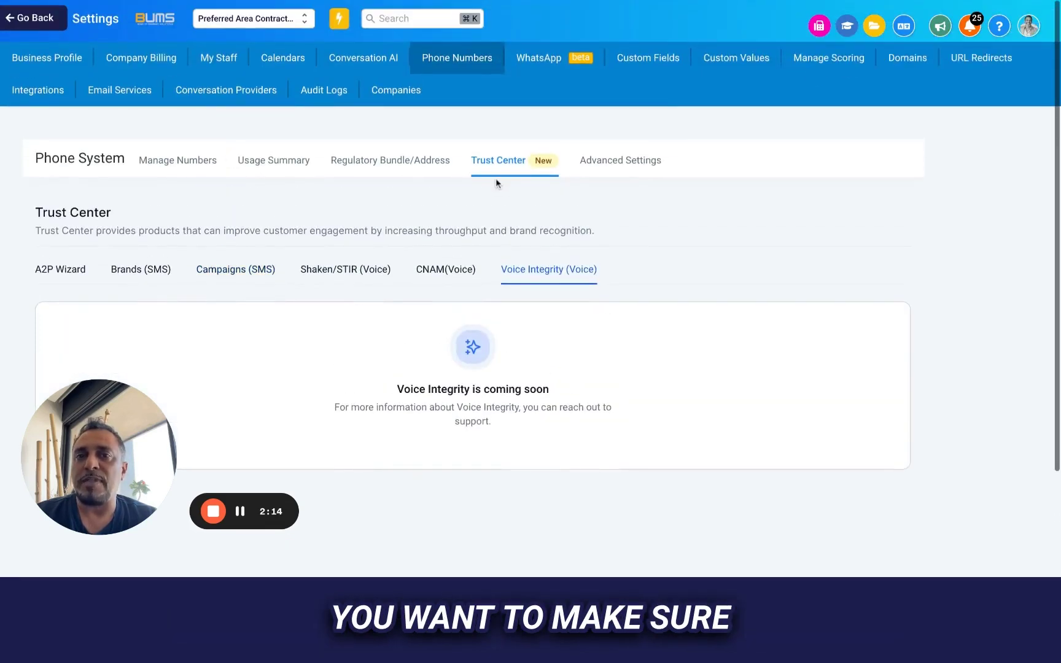
Check the $0 Usage Summary, then view the empty Regulatory Bundle/Address list
{"action": "left_click", "coordinate": [193, 161]}
{"action": "left_click", "coordinate": [277, 162]}
{"action": "scroll", "coordinate": [412, 249], "scroll_direction": "down", "scroll_amount": 1}
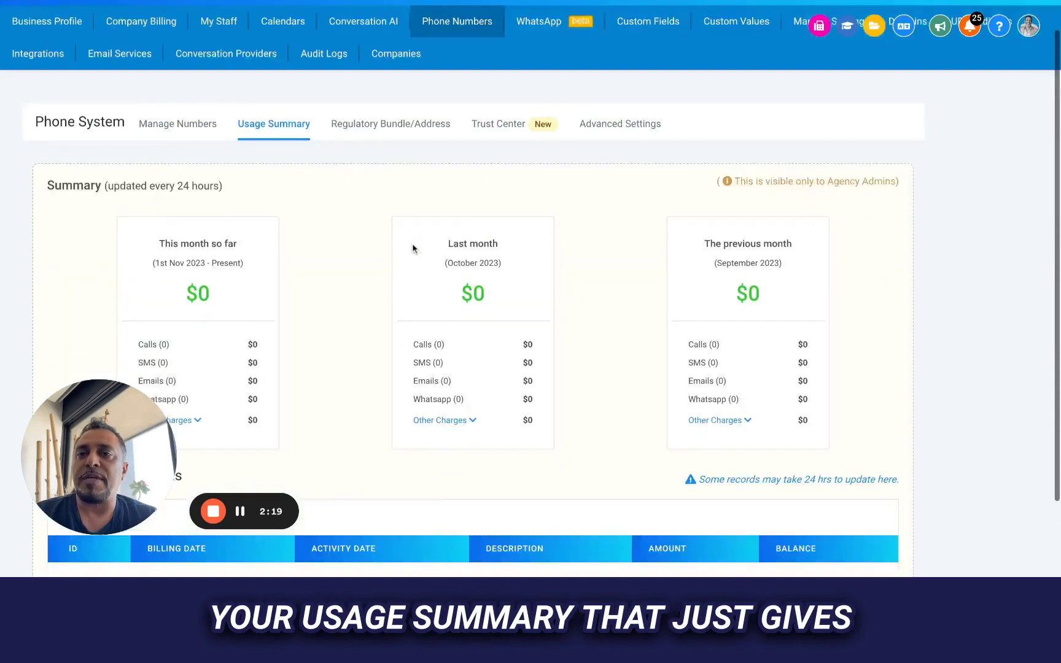
{"action": "scroll", "coordinate": [412, 249], "scroll_direction": "down", "scroll_amount": 1}
{"action": "scroll", "coordinate": [415, 246], "scroll_direction": "up", "scroll_amount": 2}
{"action": "left_click", "coordinate": [389, 172]}
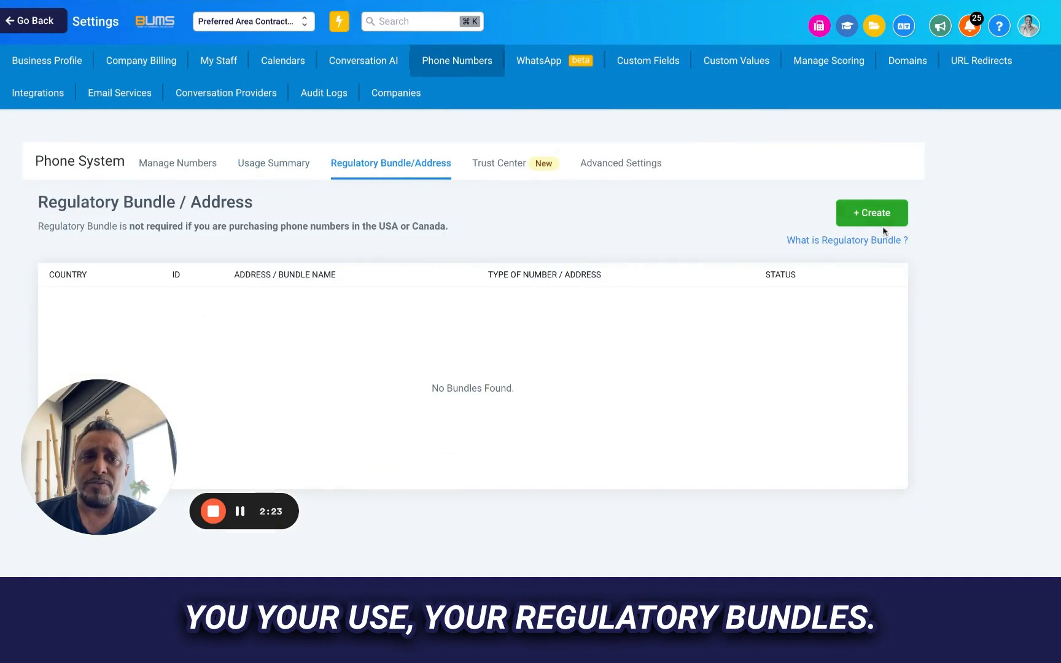
{"action": "mouse_move", "coordinate": [868, 244]}
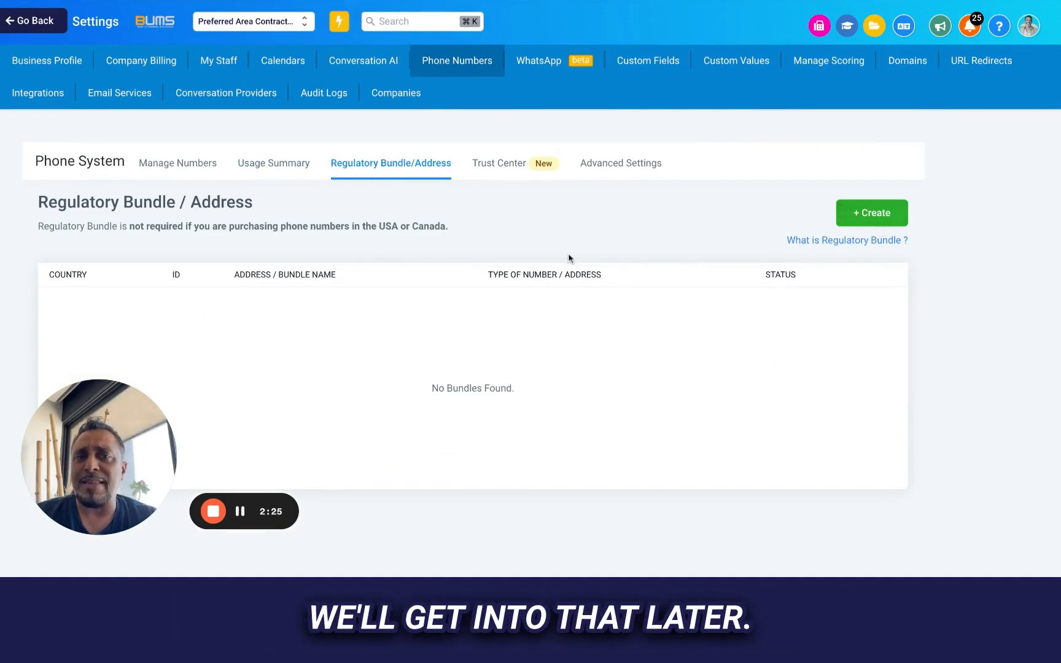
View Advanced Settings, where Lead Connector is listed as the SMS provider
{"action": "left_click", "coordinate": [617, 164]}
{"action": "scroll", "coordinate": [332, 293], "scroll_direction": "down", "scroll_amount": 3}
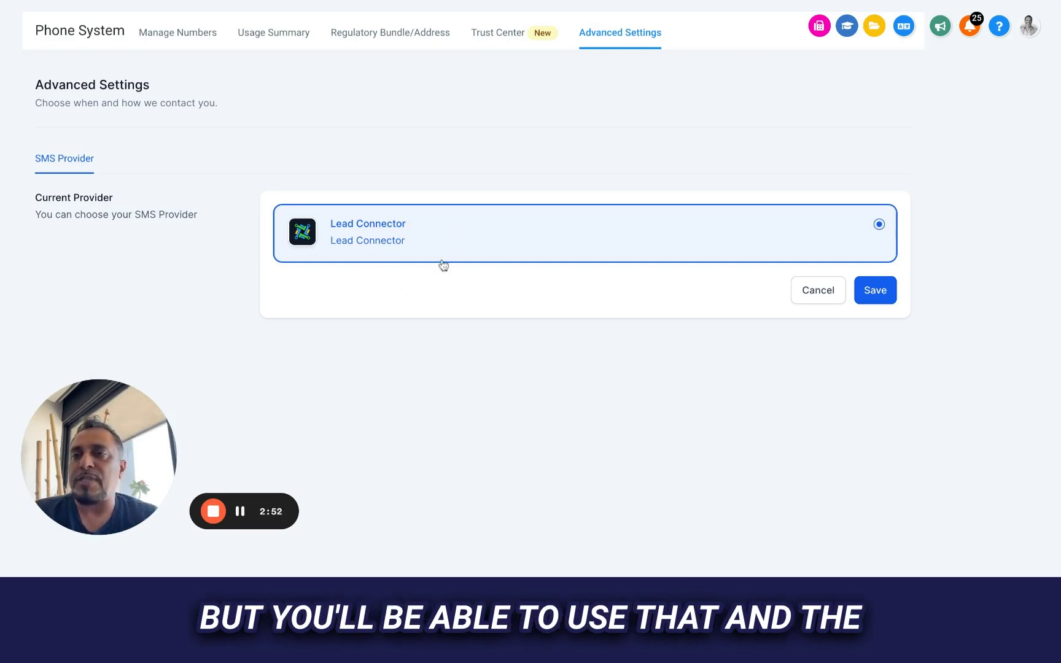
{"action": "scroll", "coordinate": [442, 265], "scroll_direction": "up", "scroll_amount": 2}
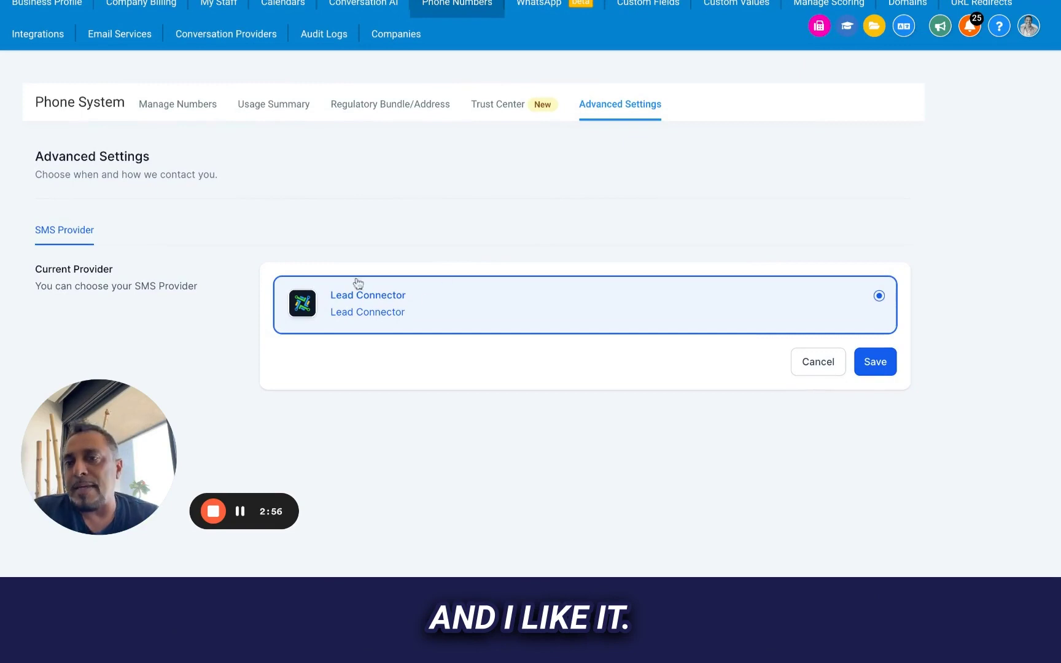
From Manage Numbers, choose Add Number > Add Phone Number to open Buy your Number
{"action": "left_click", "coordinate": [188, 108]}
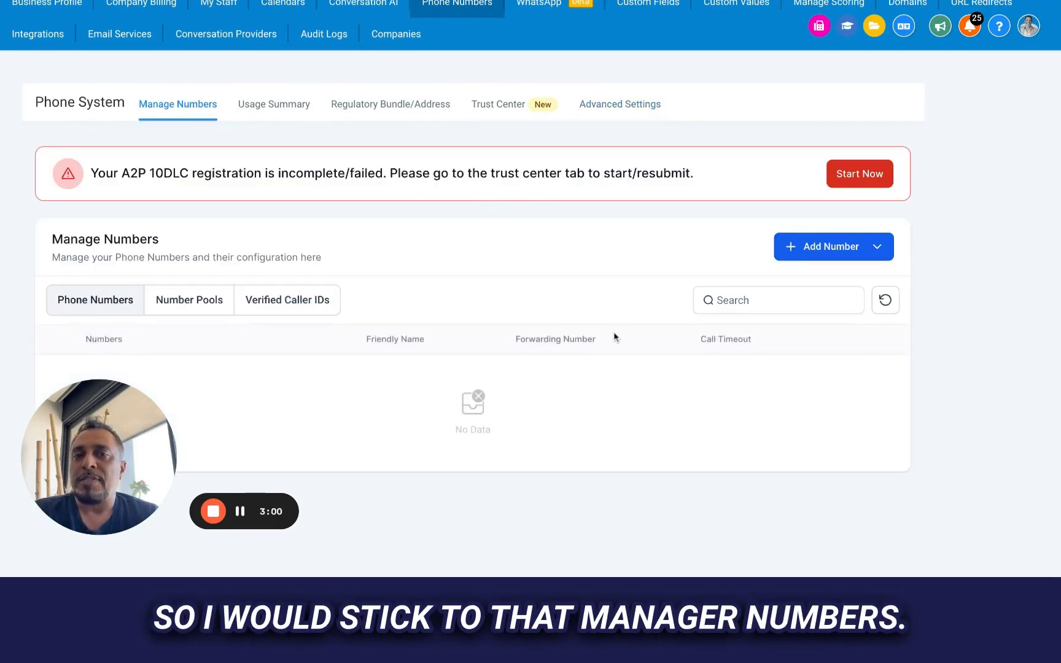
{"action": "scroll", "coordinate": [614, 333], "scroll_direction": "down", "scroll_amount": 1}
{"action": "scroll", "coordinate": [613, 332], "scroll_direction": "down", "scroll_amount": 1}
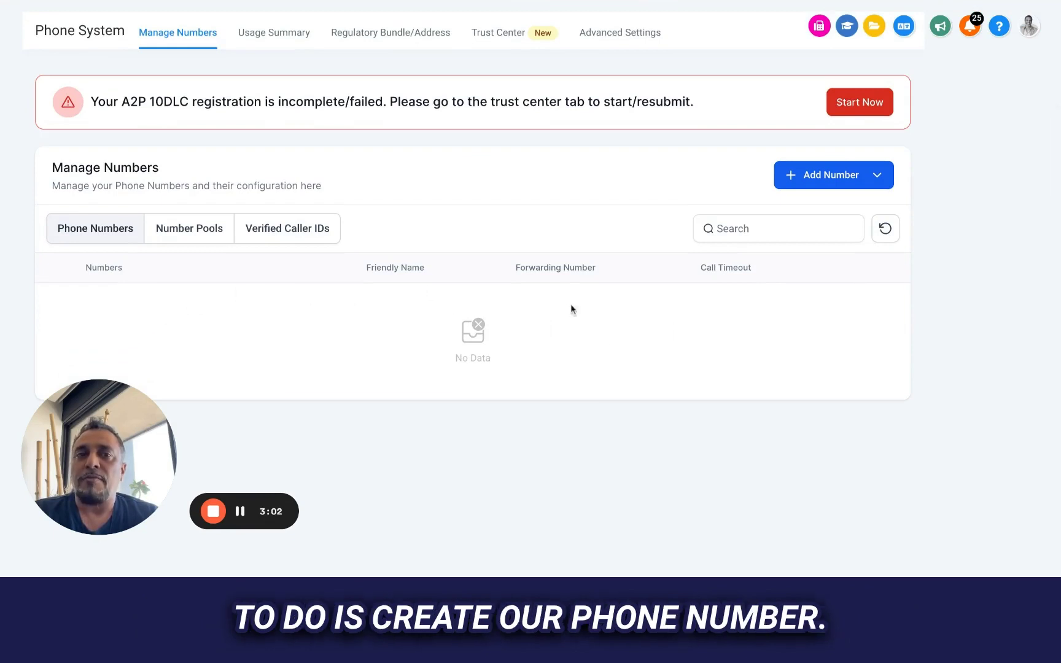
{"action": "left_click", "coordinate": [830, 183]}
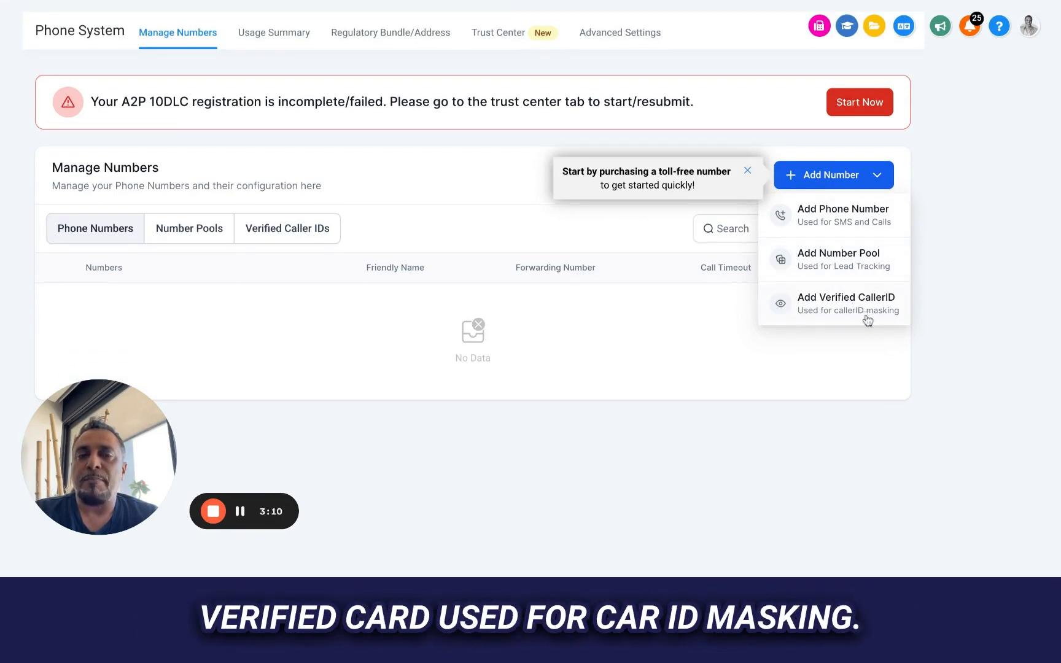
{"action": "left_click", "coordinate": [841, 215]}
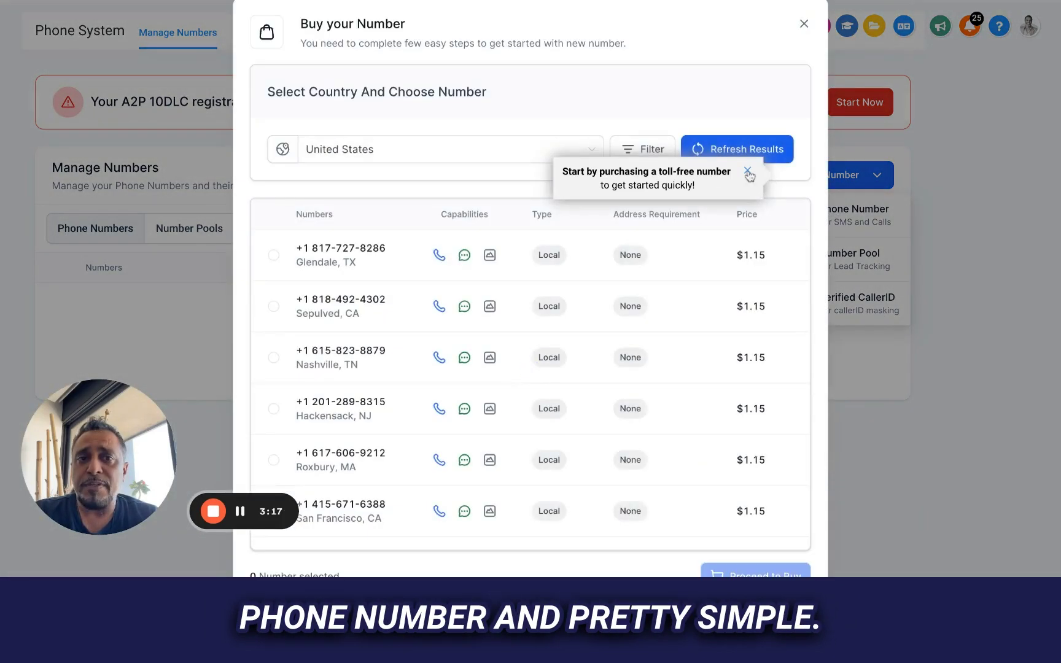
Filter available numbers by Number, matching 972 to the first part of the number
{"action": "left_click", "coordinate": [748, 171]}
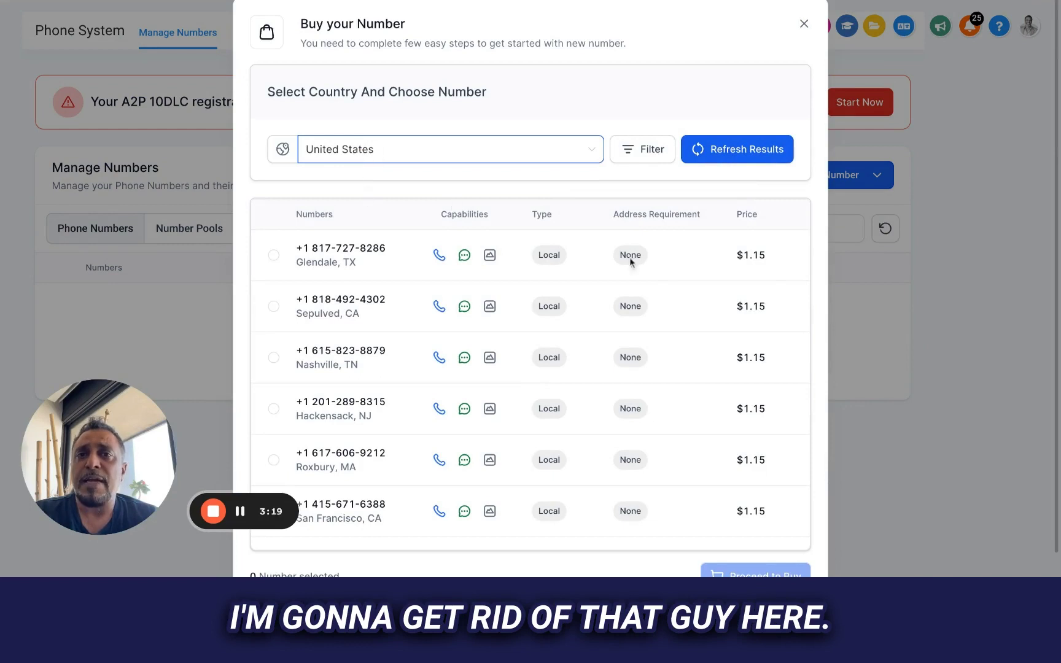
{"action": "left_click", "coordinate": [376, 149]}
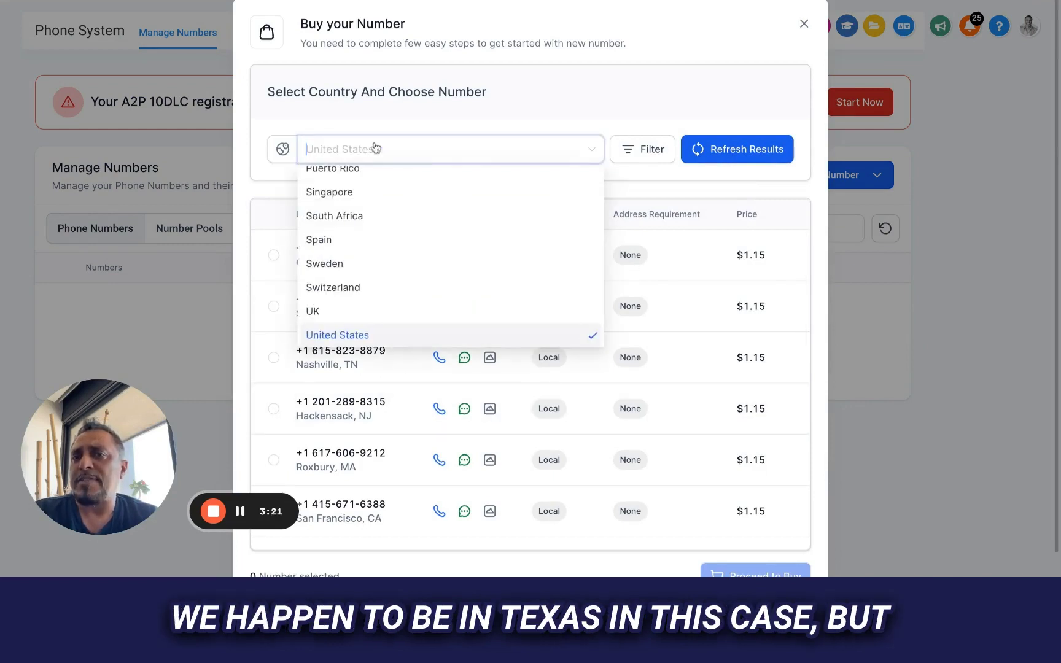
{"action": "left_click", "coordinate": [640, 144]}
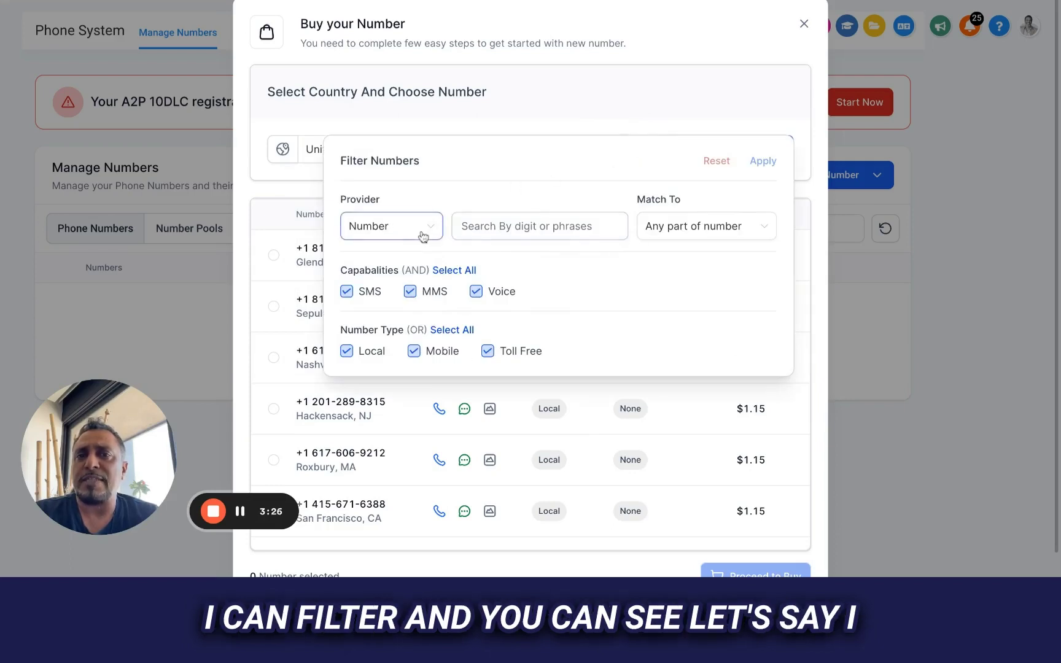
{"action": "left_click", "coordinate": [682, 235]}
{"action": "left_click", "coordinate": [441, 226]}
{"action": "left_click", "coordinate": [522, 229]}
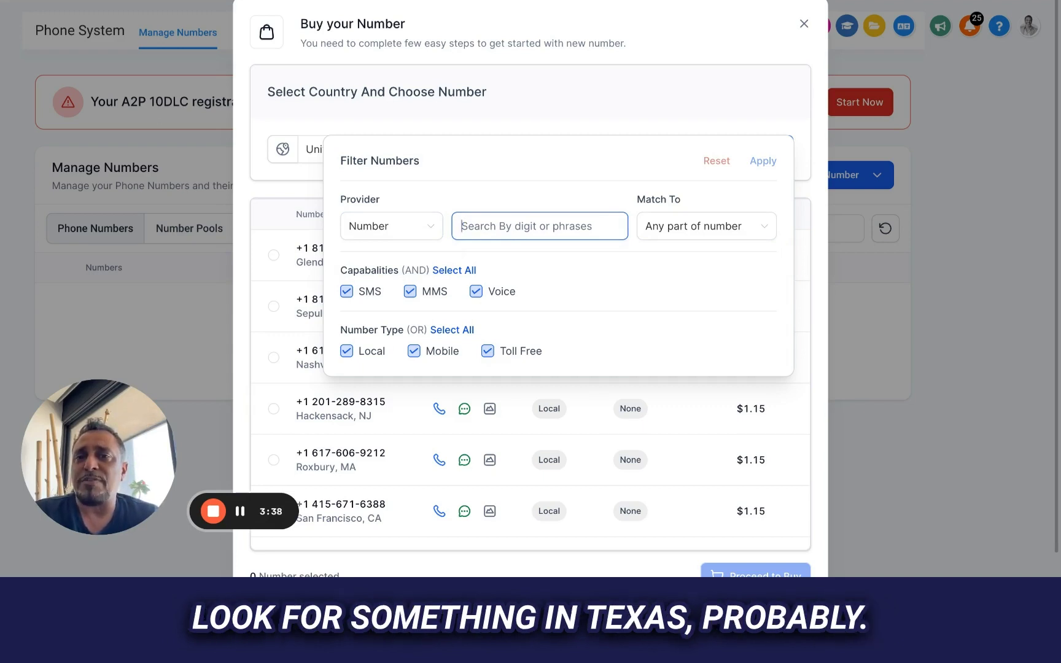
{"action": "type", "text": "972"}
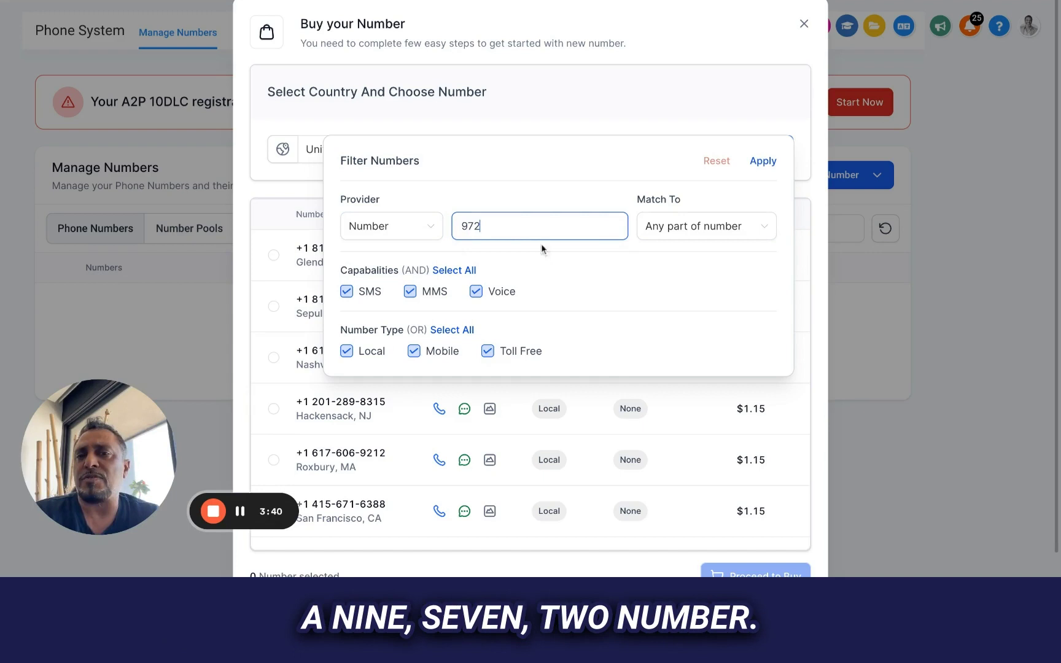
{"action": "left_click", "coordinate": [687, 228]}
{"action": "left_click", "coordinate": [678, 258]}
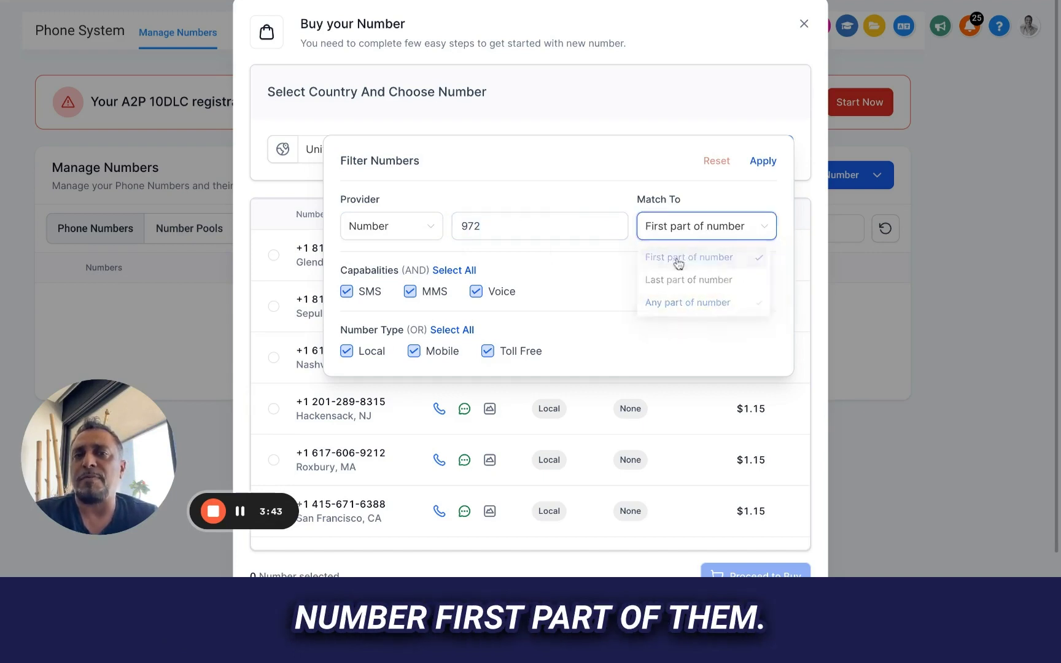
{"action": "left_click", "coordinate": [764, 163]}
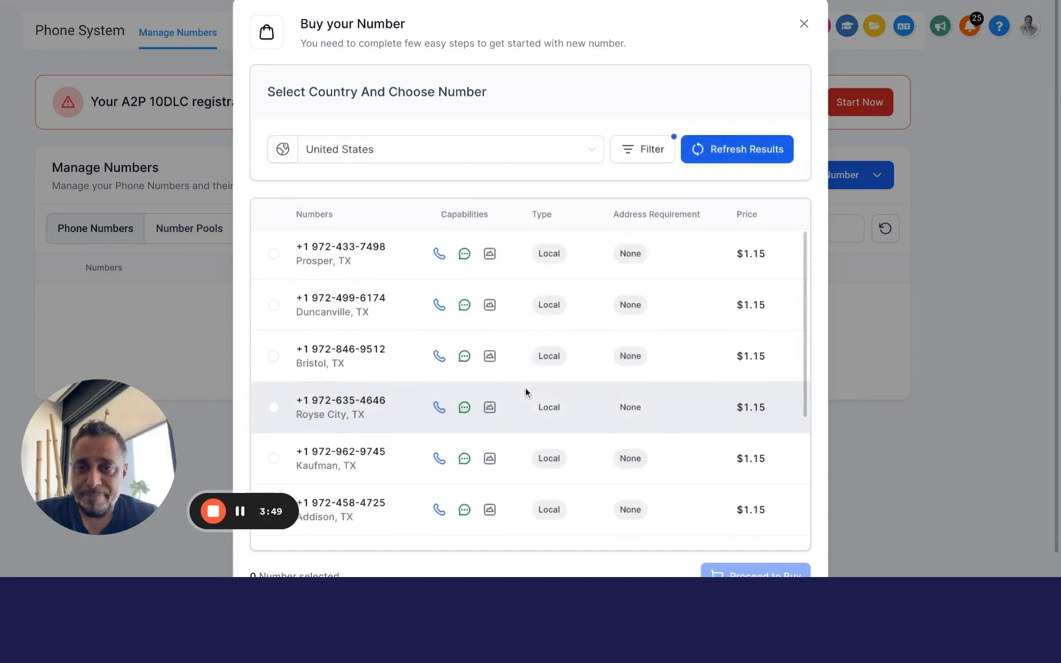
{"action": "scroll", "coordinate": [525, 387], "scroll_direction": "down", "scroll_amount": 1}
{"action": "scroll", "coordinate": [435, 314], "scroll_direction": "down", "scroll_amount": 2}
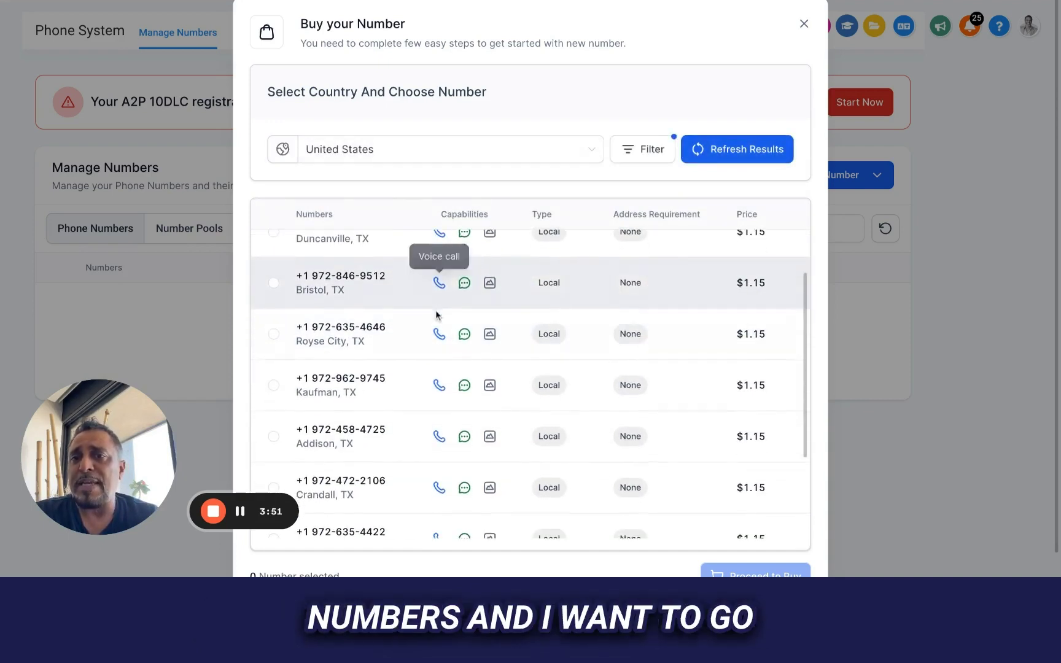
{"action": "scroll", "coordinate": [436, 315], "scroll_direction": "down", "scroll_amount": 2}
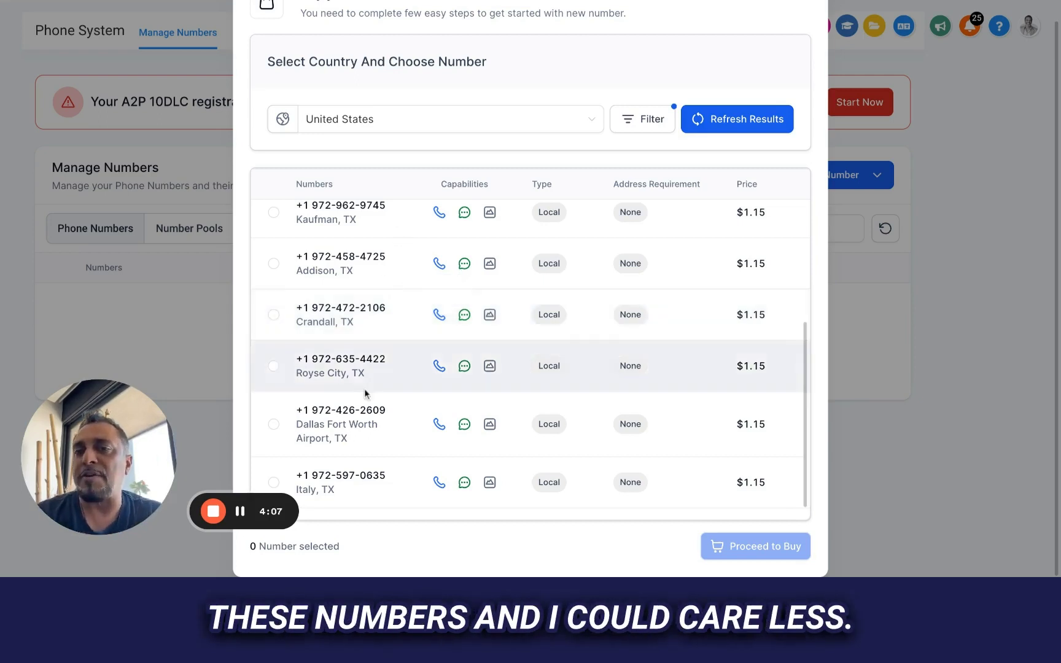
{"action": "scroll", "coordinate": [379, 355], "scroll_direction": "up", "scroll_amount": 2}
{"action": "scroll", "coordinate": [379, 354], "scroll_direction": "up", "scroll_amount": 4}
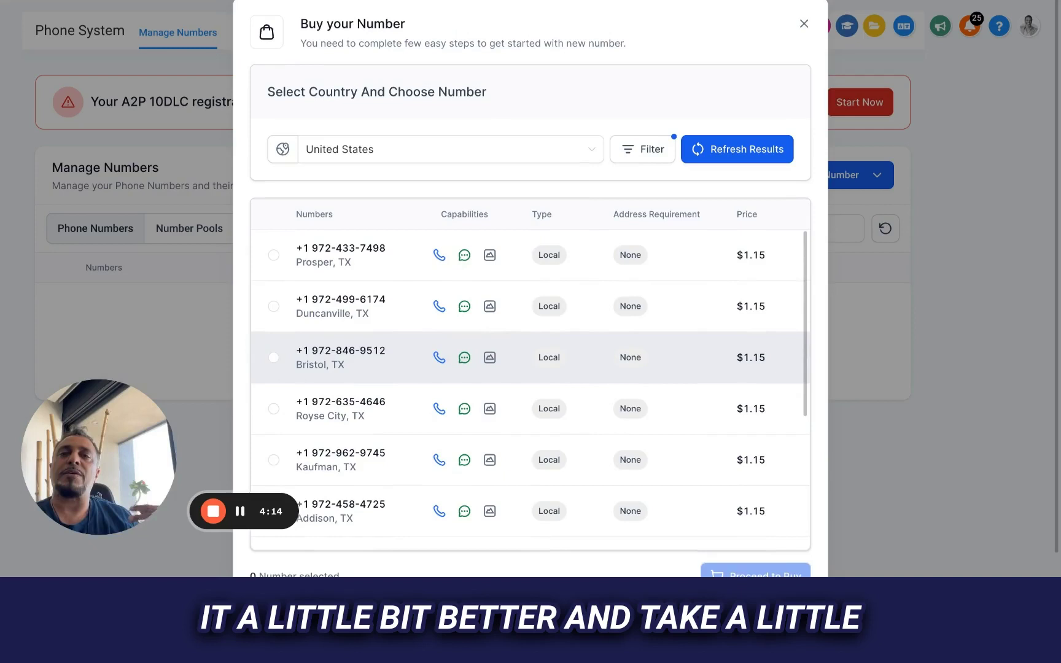
{"action": "scroll", "coordinate": [531, 347], "scroll_direction": "down", "scroll_amount": 4}
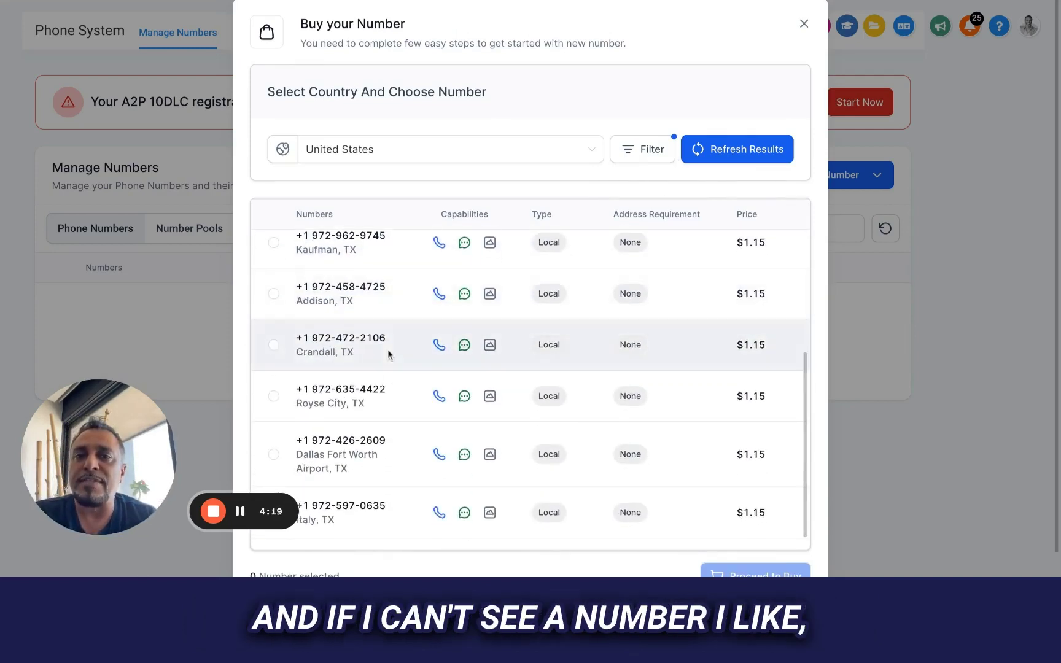
Refresh the 972 results several times to see new available numbers
{"action": "left_click", "coordinate": [728, 159]}
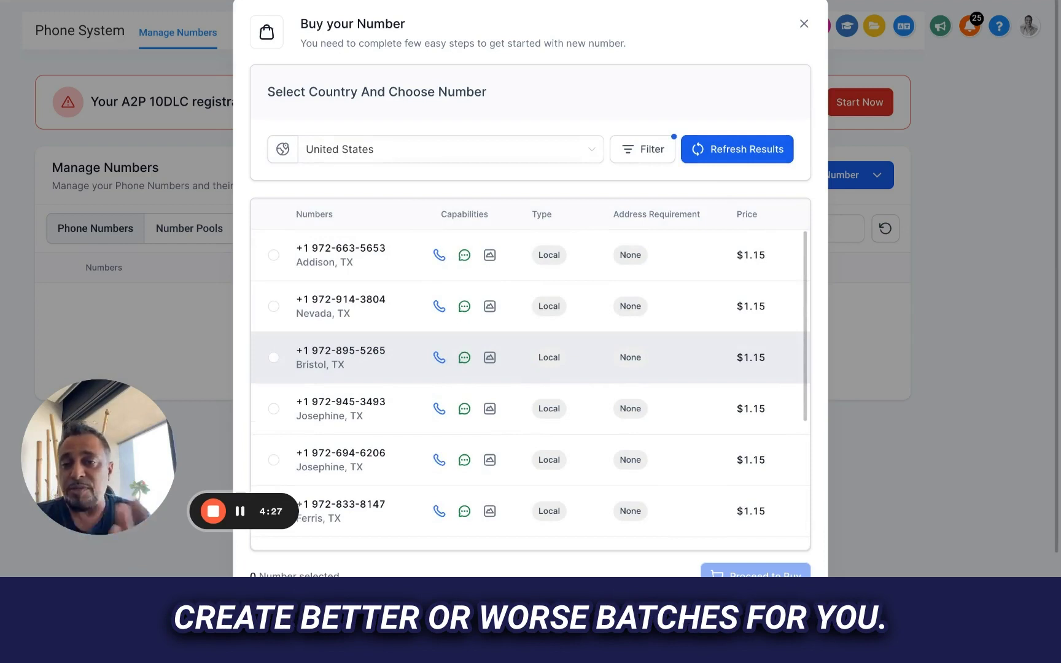
{"action": "scroll", "coordinate": [319, 399], "scroll_direction": "down", "scroll_amount": 5}
{"action": "scroll", "coordinate": [424, 430], "scroll_direction": "up", "scroll_amount": 5}
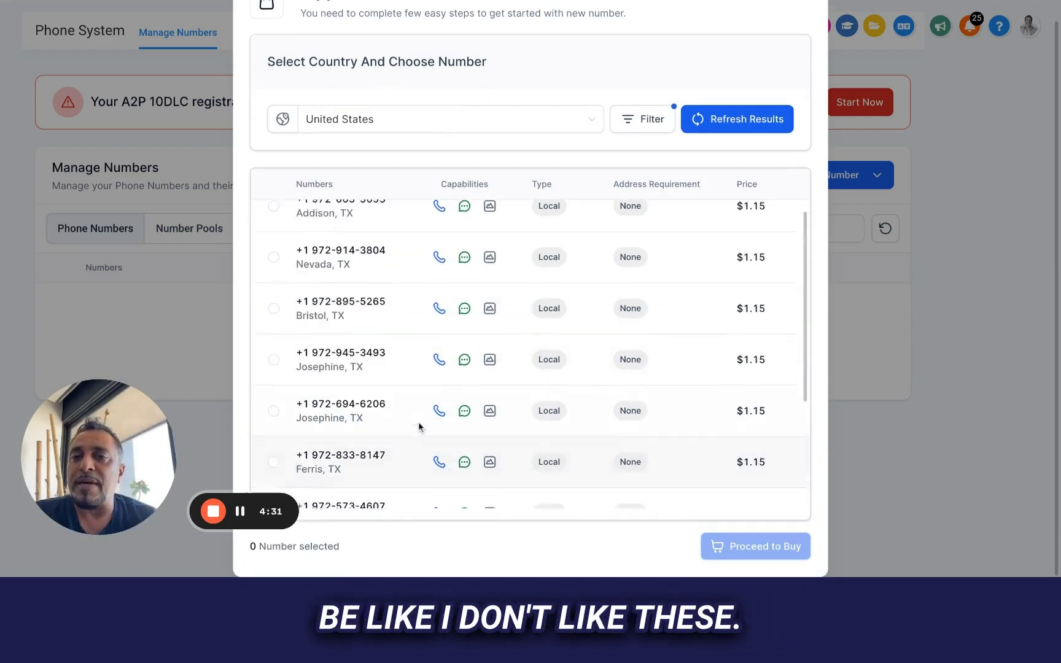
{"action": "left_click", "coordinate": [750, 156]}
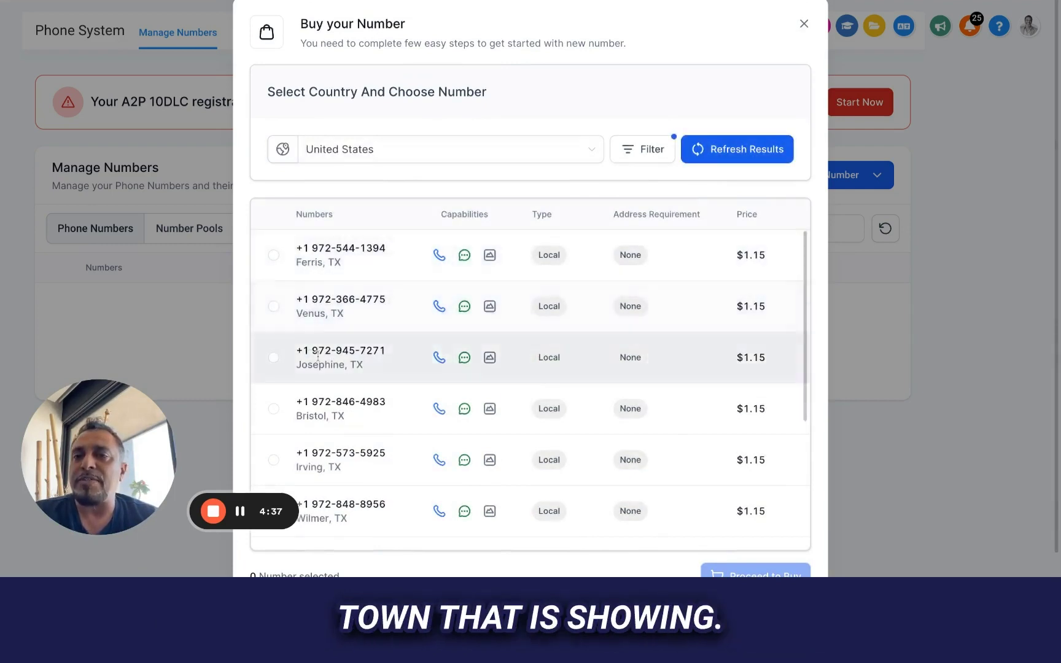
{"action": "scroll", "coordinate": [317, 359], "scroll_direction": "down", "scroll_amount": 1}
{"action": "scroll", "coordinate": [318, 359], "scroll_direction": "down", "scroll_amount": 4}
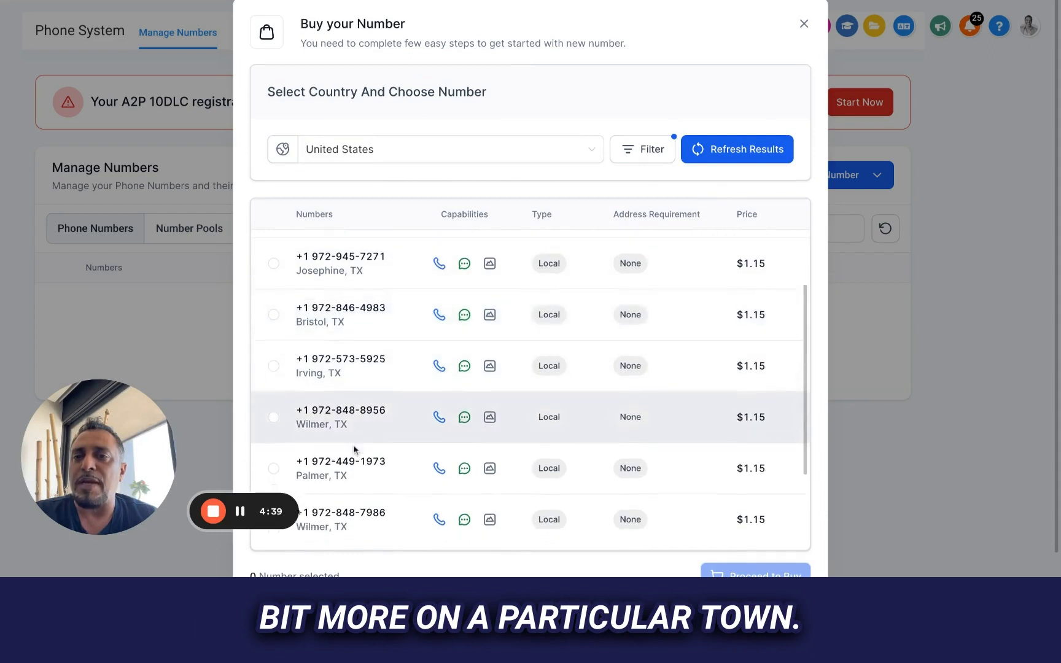
{"action": "scroll", "coordinate": [341, 379], "scroll_direction": "down", "scroll_amount": 3}
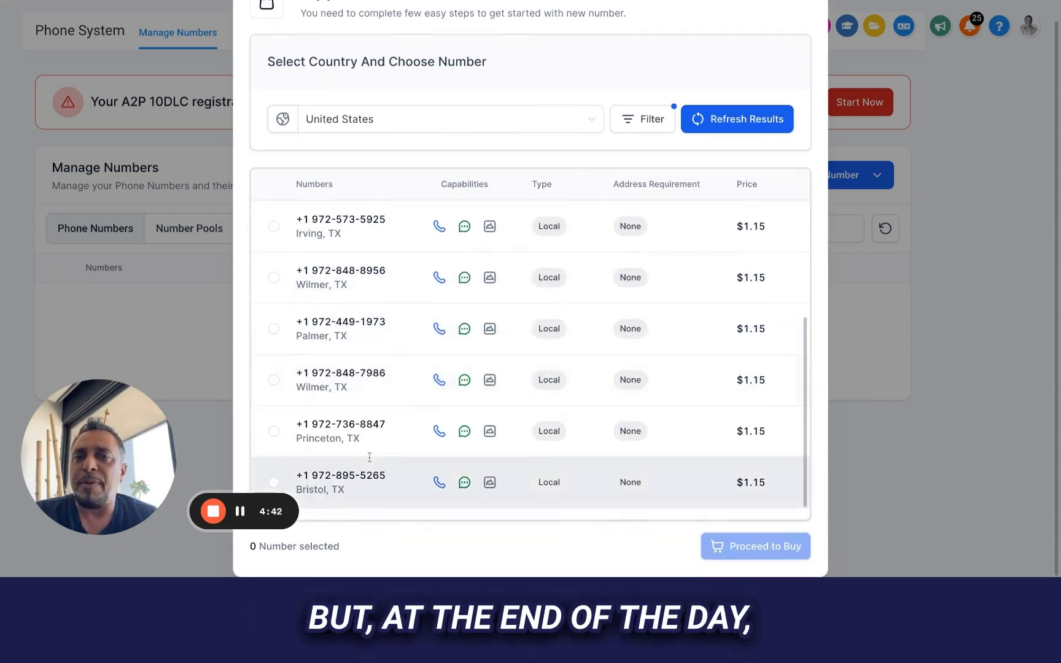
{"action": "left_click", "coordinate": [735, 124]}
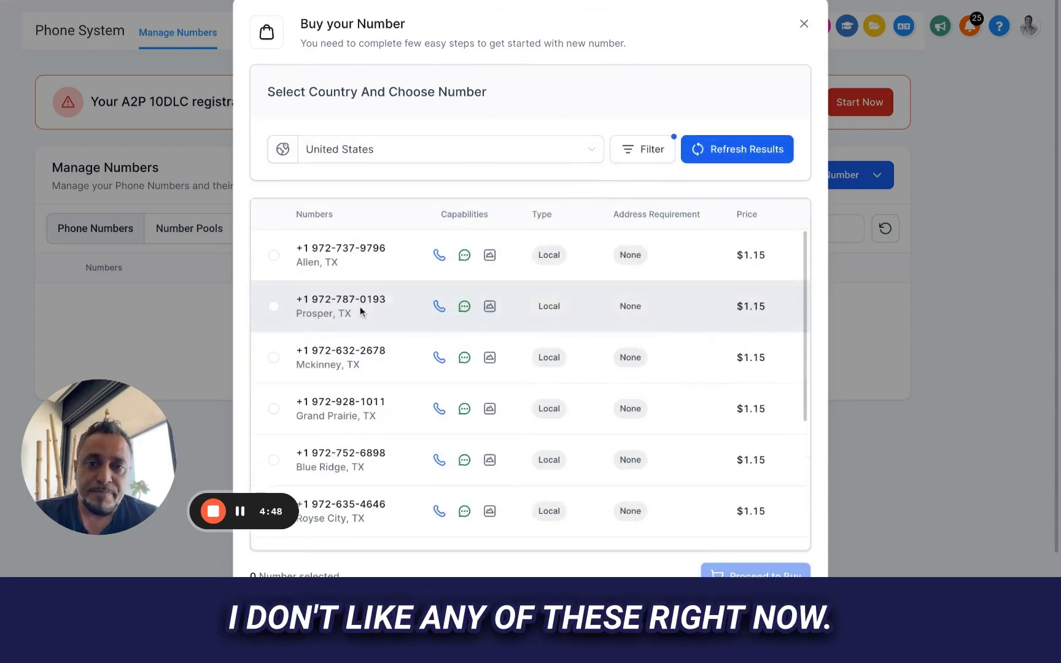
{"action": "scroll", "coordinate": [361, 312], "scroll_direction": "down", "scroll_amount": 3}
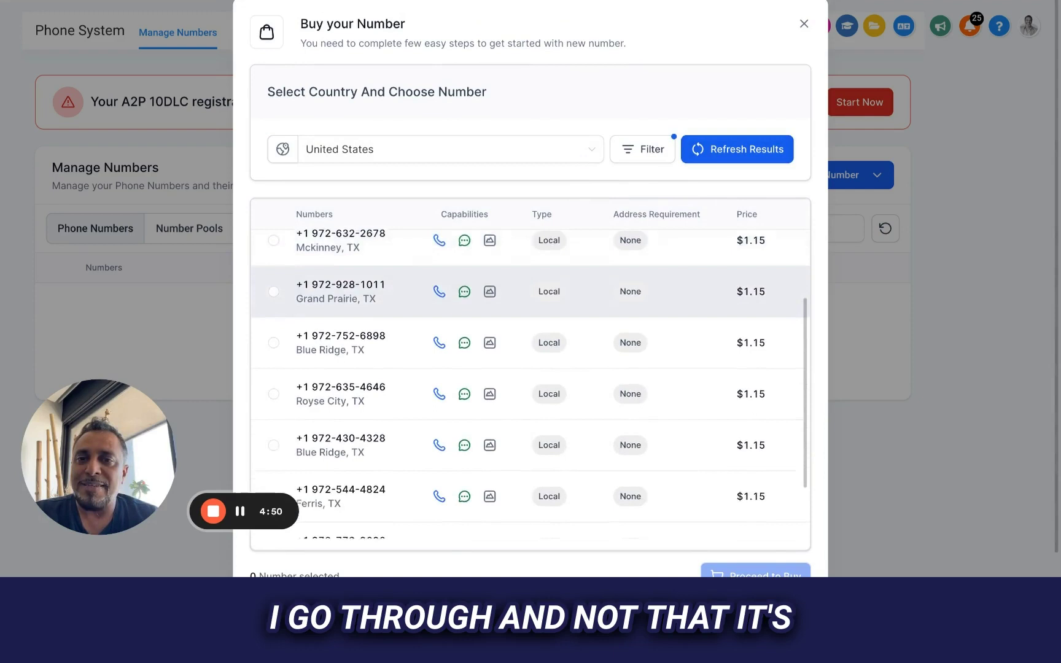
{"action": "scroll", "coordinate": [649, 288], "scroll_direction": "down", "scroll_amount": 3}
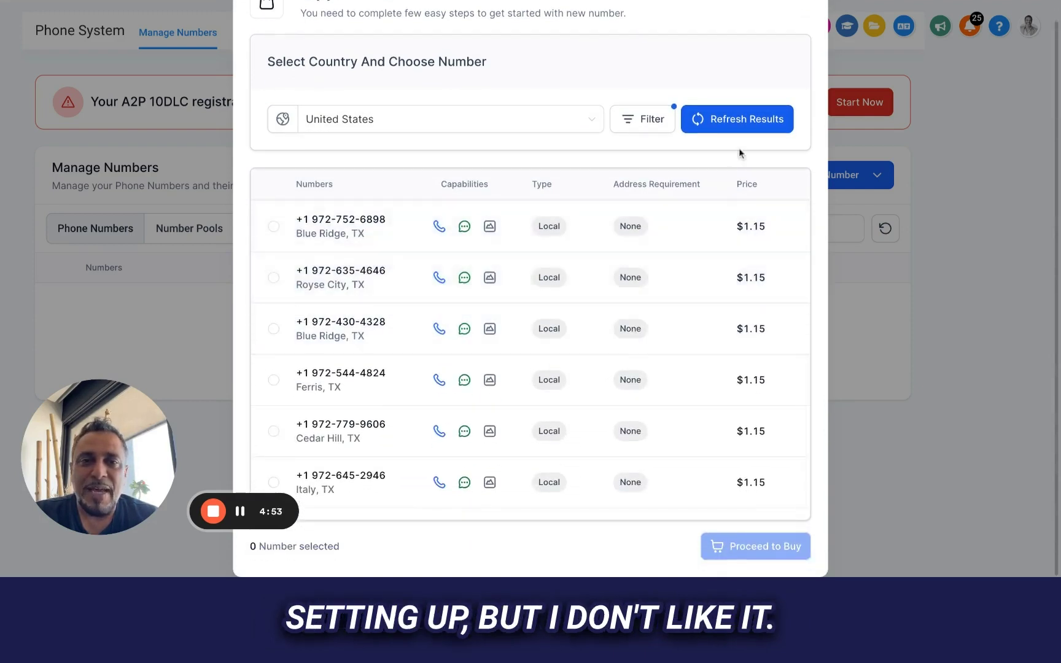
{"action": "left_click", "coordinate": [744, 124]}
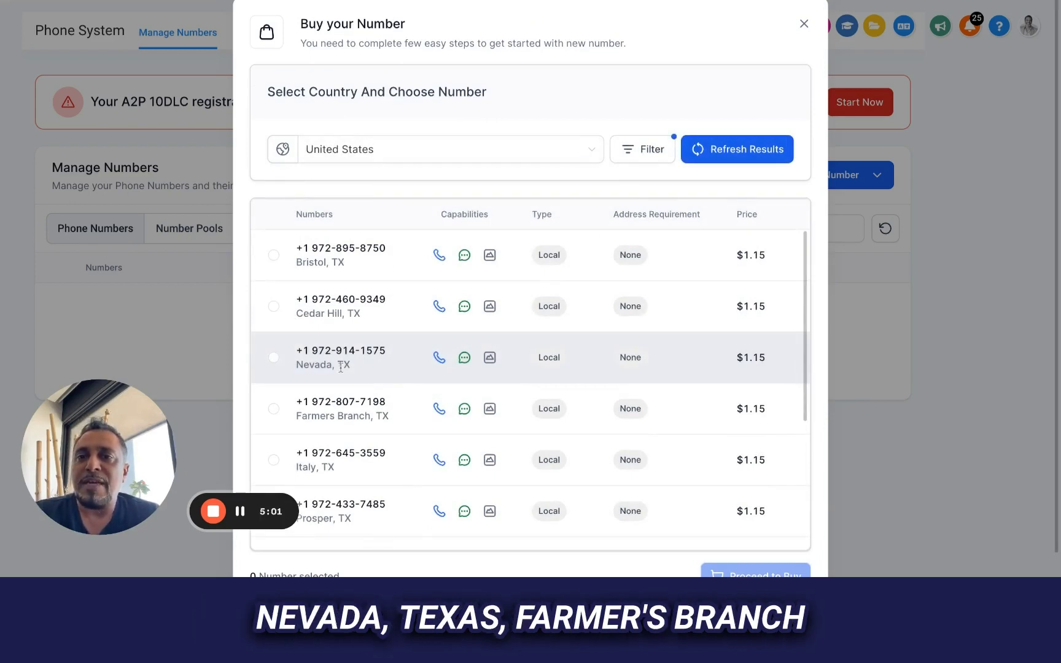
Select the Prosper, TX local 972 number, totalling $1.15
{"action": "scroll", "coordinate": [382, 386], "scroll_direction": "down", "scroll_amount": 4}
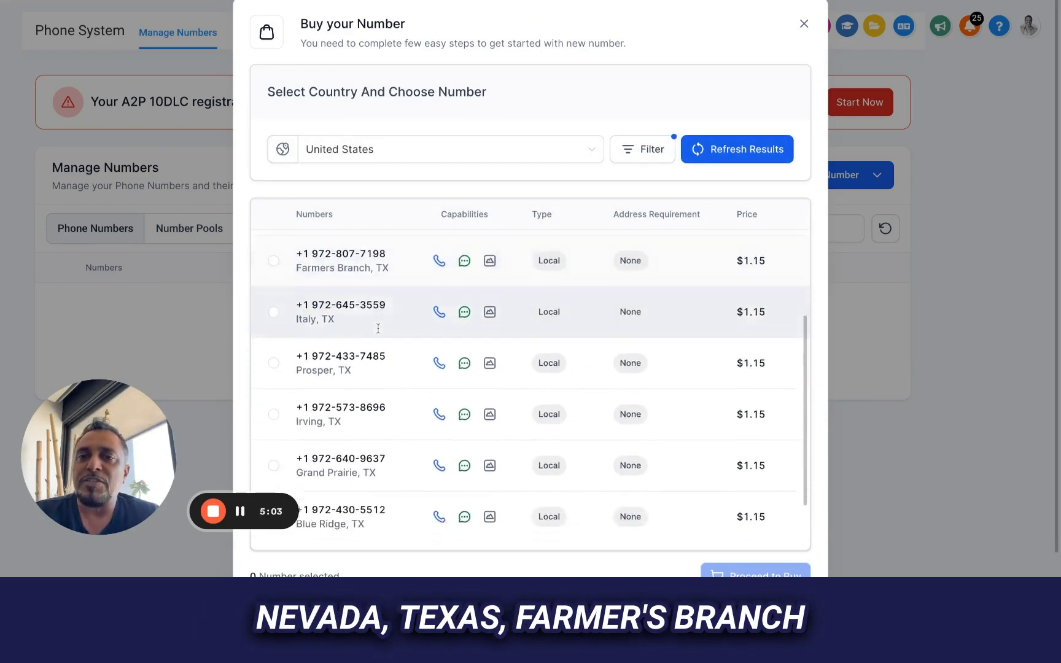
{"action": "scroll", "coordinate": [379, 329], "scroll_direction": "down", "scroll_amount": 1}
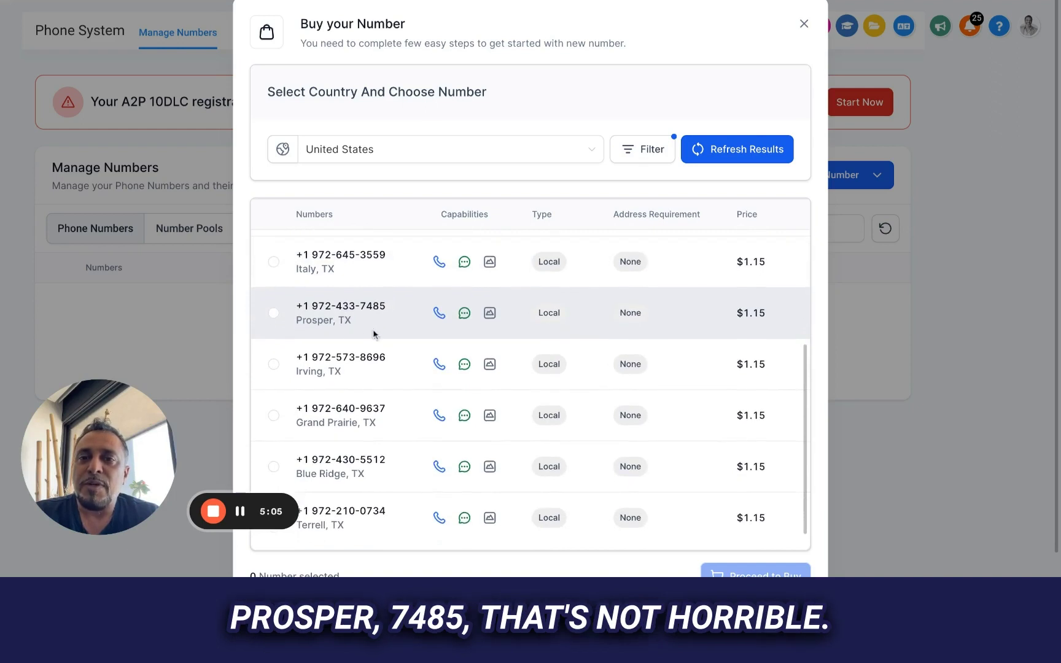
{"action": "scroll", "coordinate": [373, 333], "scroll_direction": "down", "scroll_amount": 1}
{"action": "left_click", "coordinate": [274, 277]}
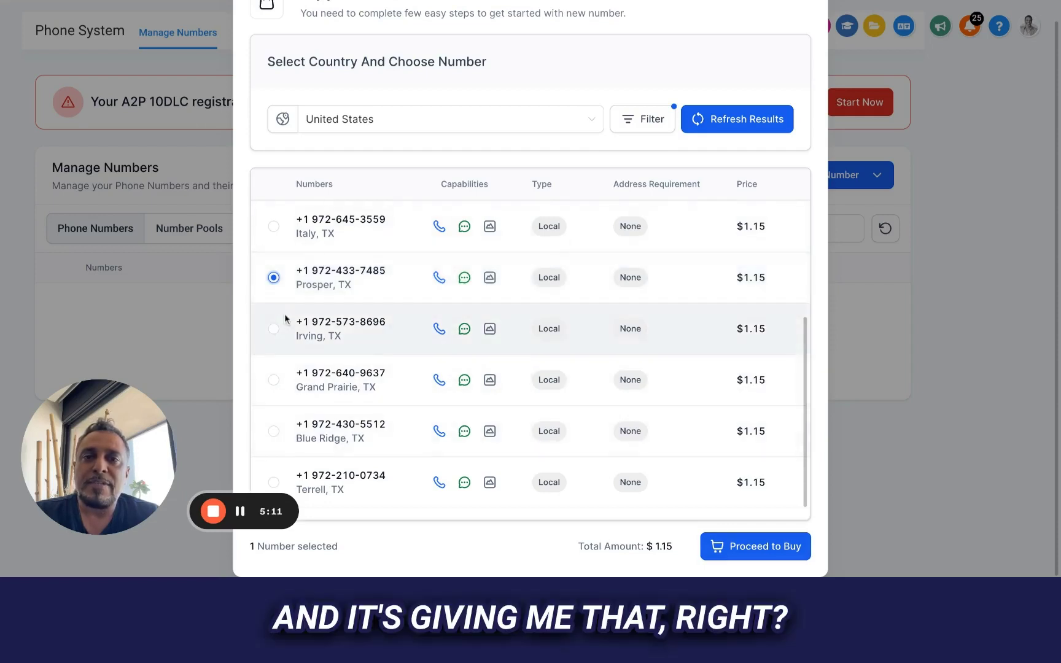
Purchase the Prosper number and close its Configure dialog without changes
{"action": "left_click", "coordinate": [751, 553]}
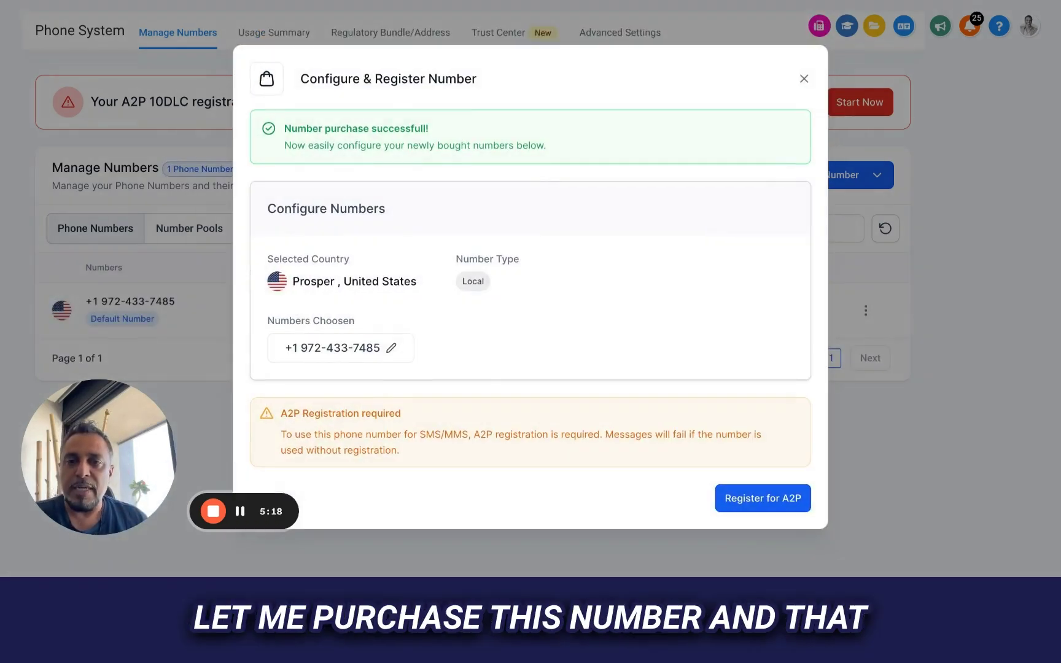
{"action": "left_click", "coordinate": [392, 350]}
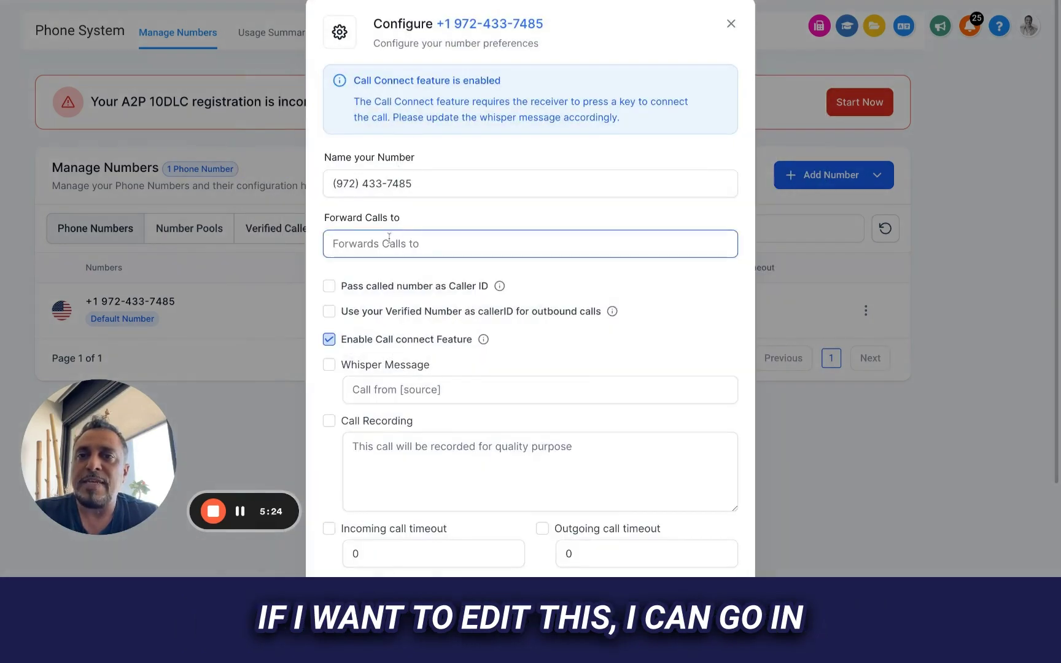
{"action": "left_click", "coordinate": [731, 24]}
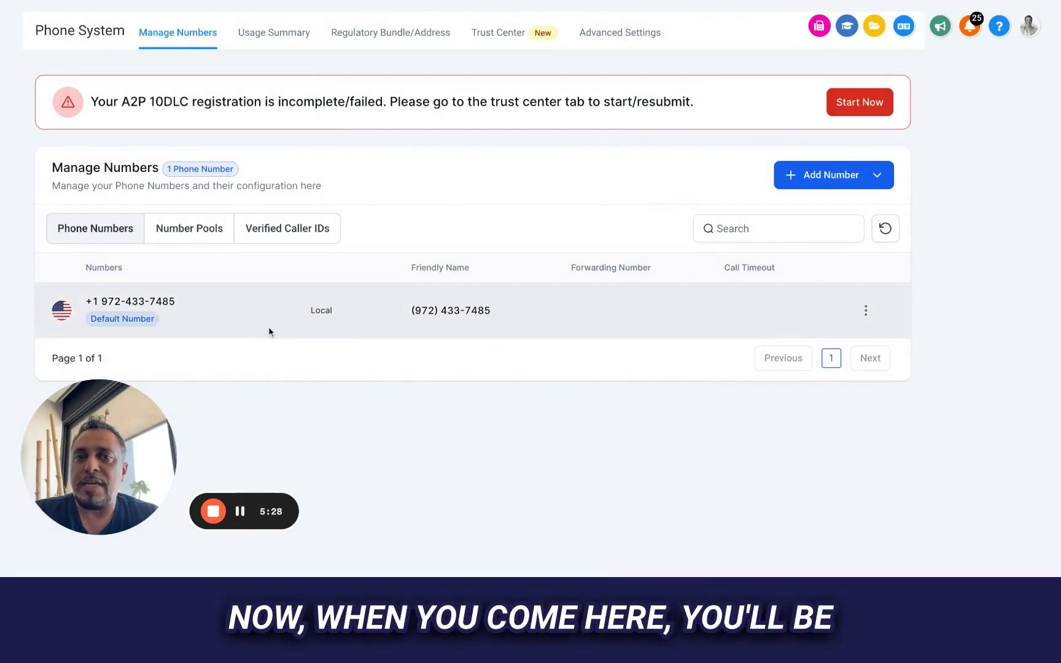
Edit the number's configuration and enter the owner's cell phone number under Forward Calls to
{"action": "left_click", "coordinate": [866, 310]}
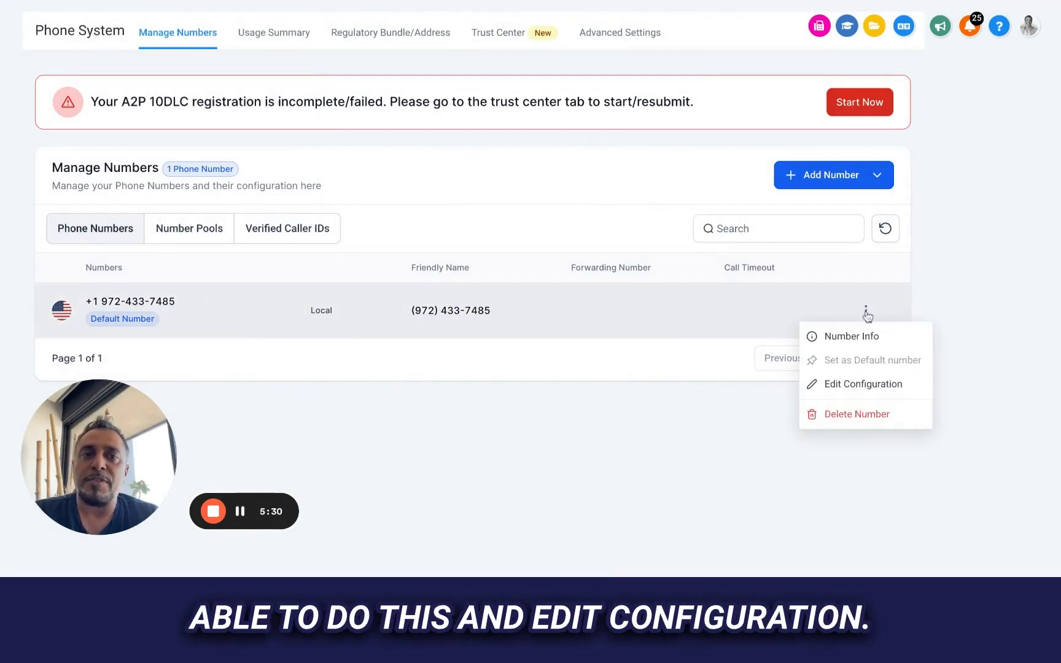
{"action": "left_click", "coordinate": [860, 382]}
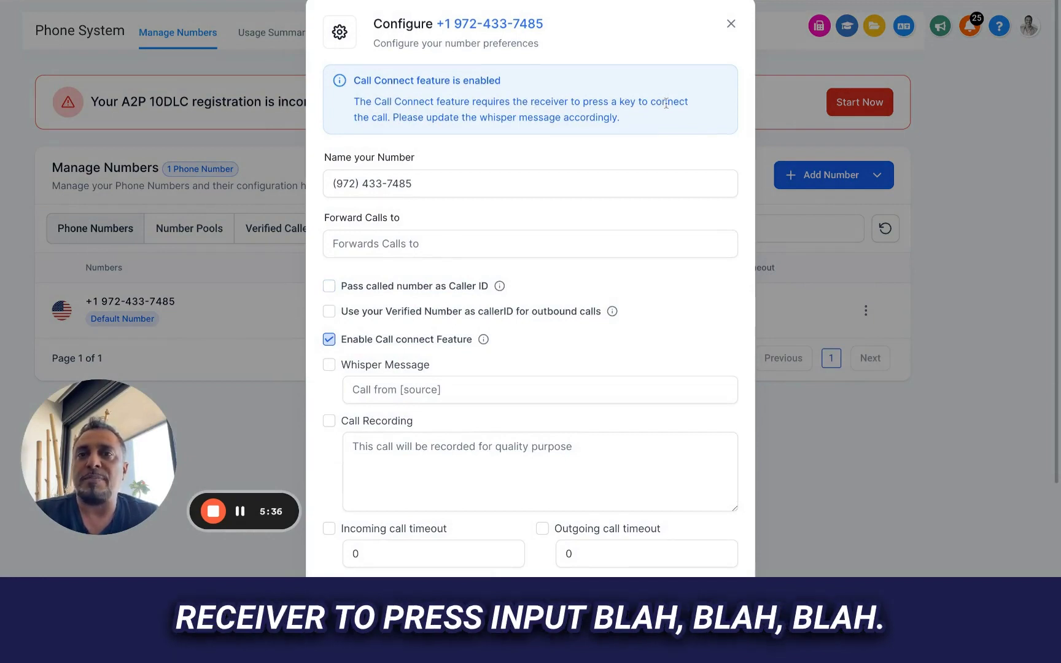
{"action": "scroll", "coordinate": [530, 136], "scroll_direction": "down", "scroll_amount": 2}
{"action": "left_click", "coordinate": [530, 140]}
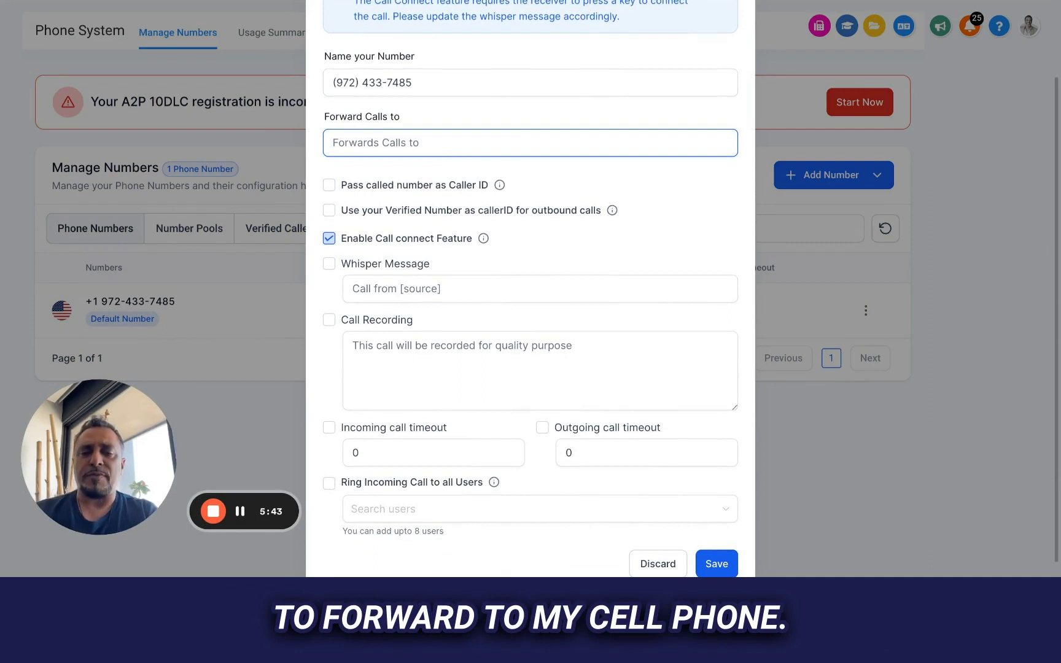
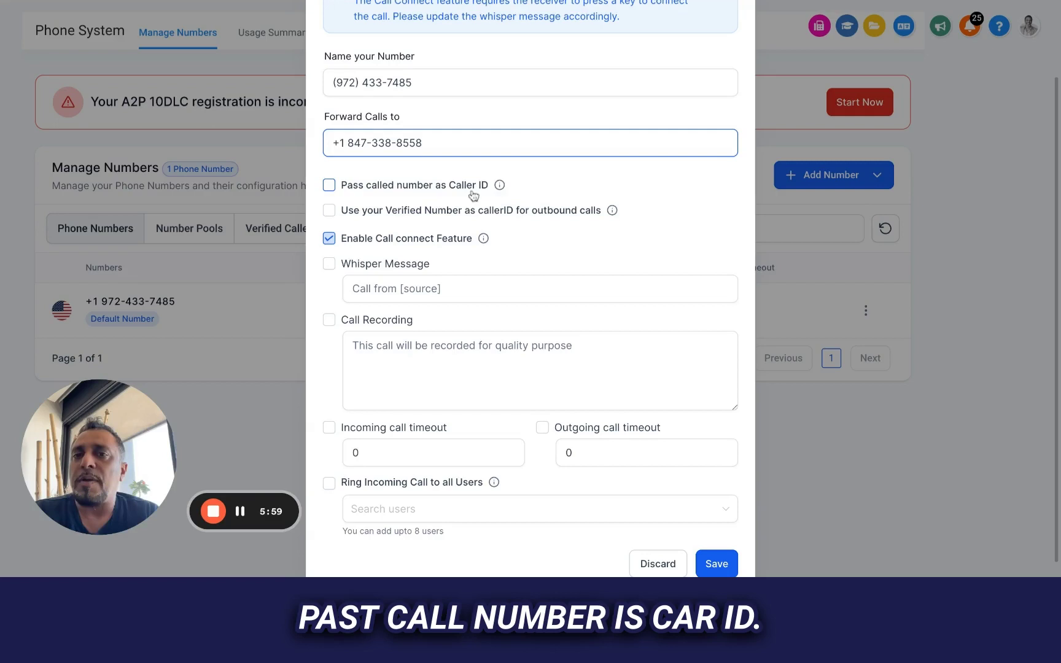
{"action": "mouse_move", "coordinate": [500, 186]}
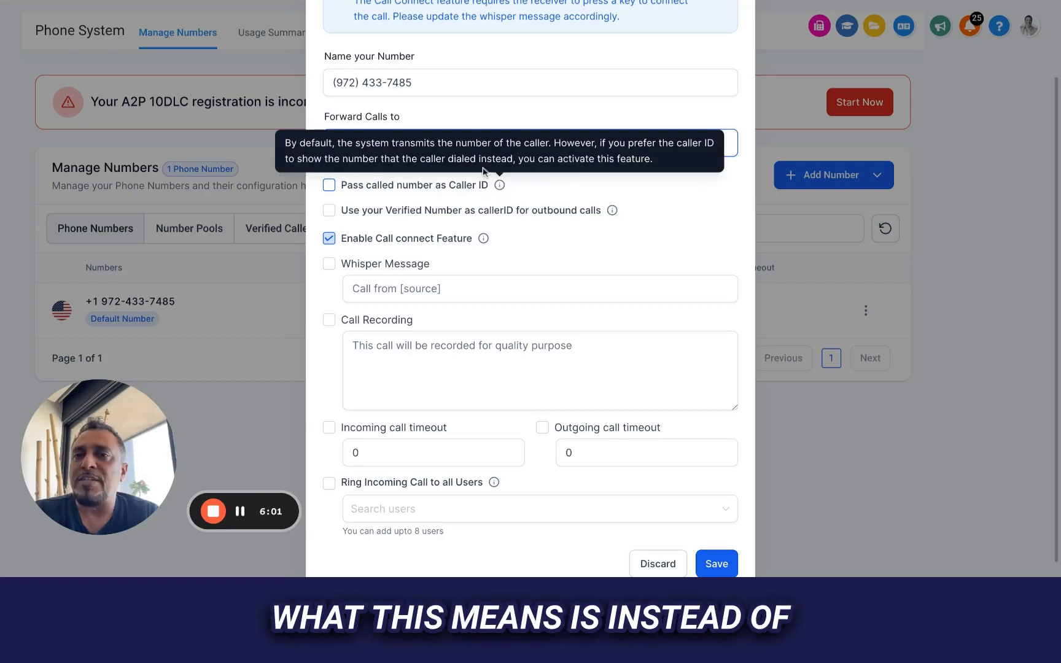
{"action": "triple_click", "coordinate": [424, 86]}
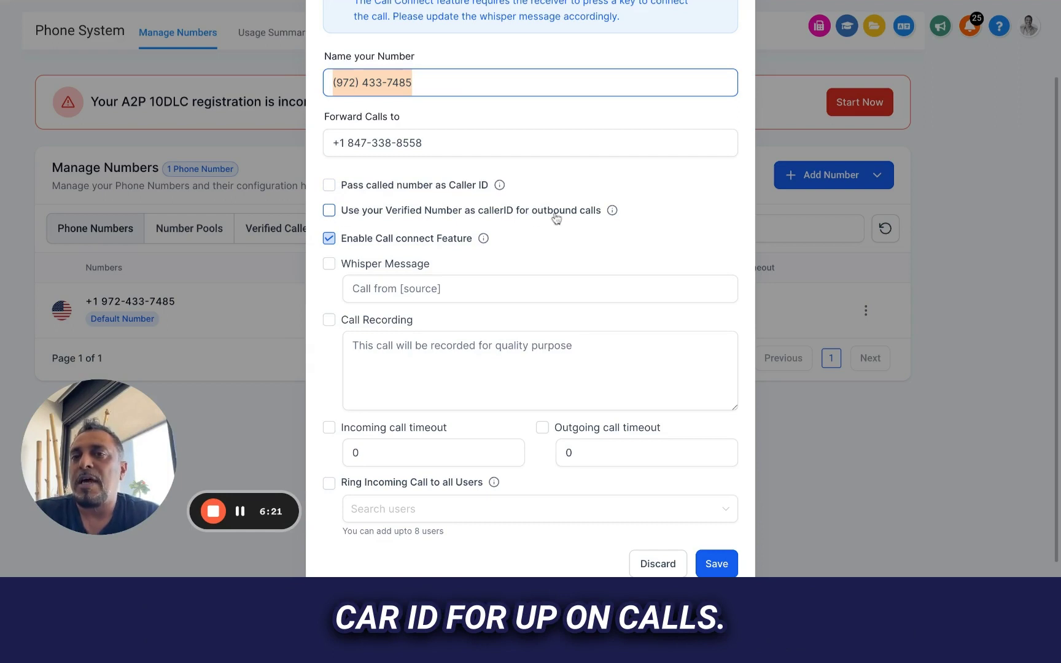
{"action": "mouse_move", "coordinate": [612, 210]}
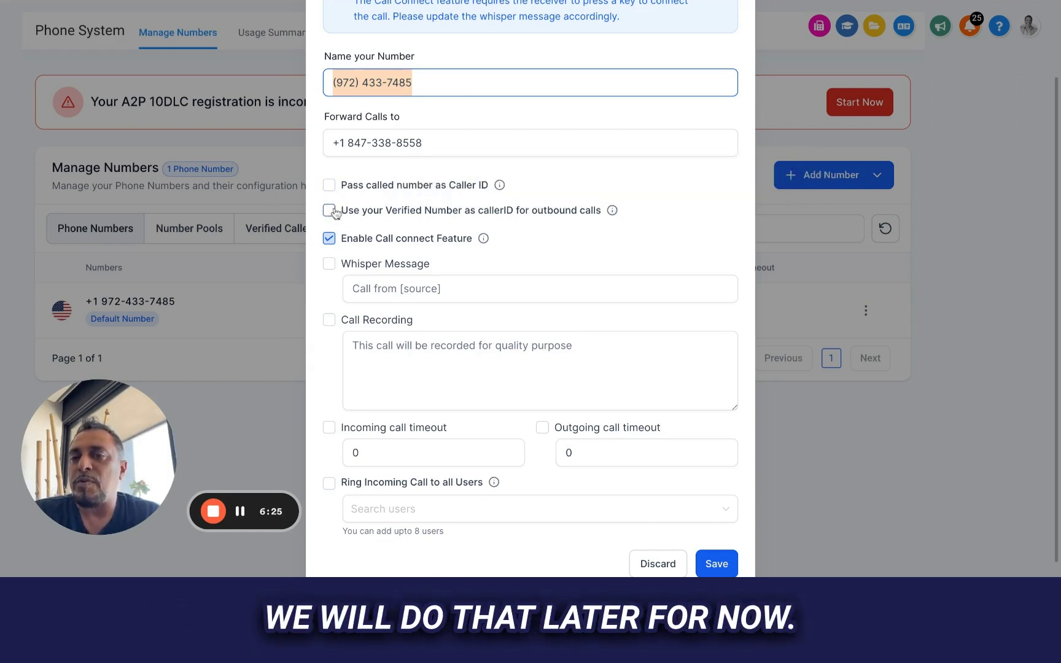
{"action": "scroll", "coordinate": [332, 212], "scroll_direction": "down", "scroll_amount": 1}
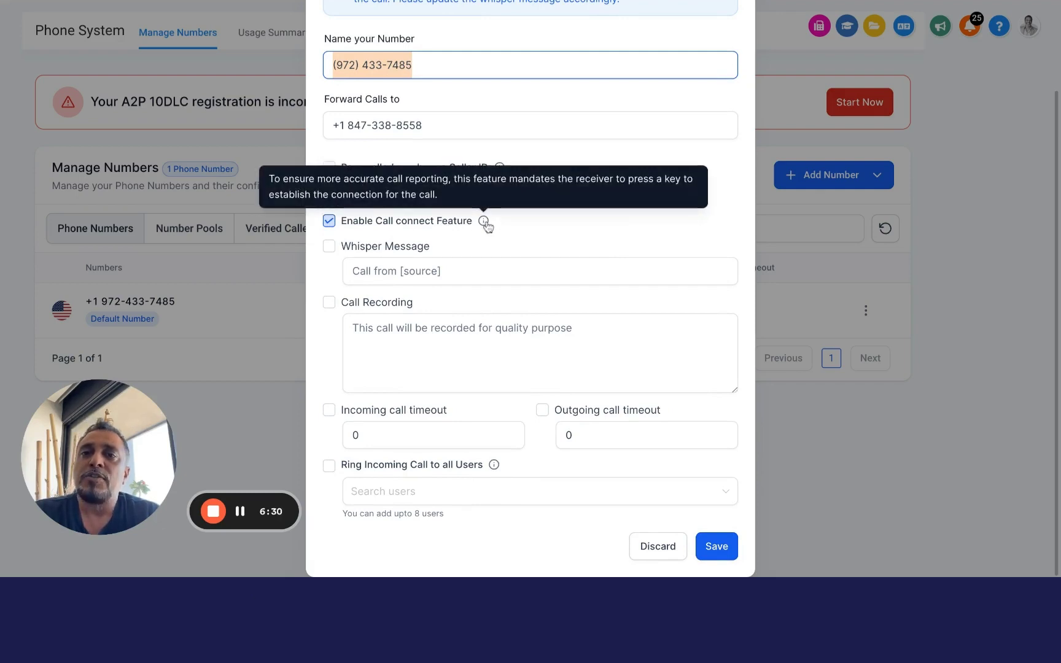
{"action": "mouse_move", "coordinate": [482, 224]}
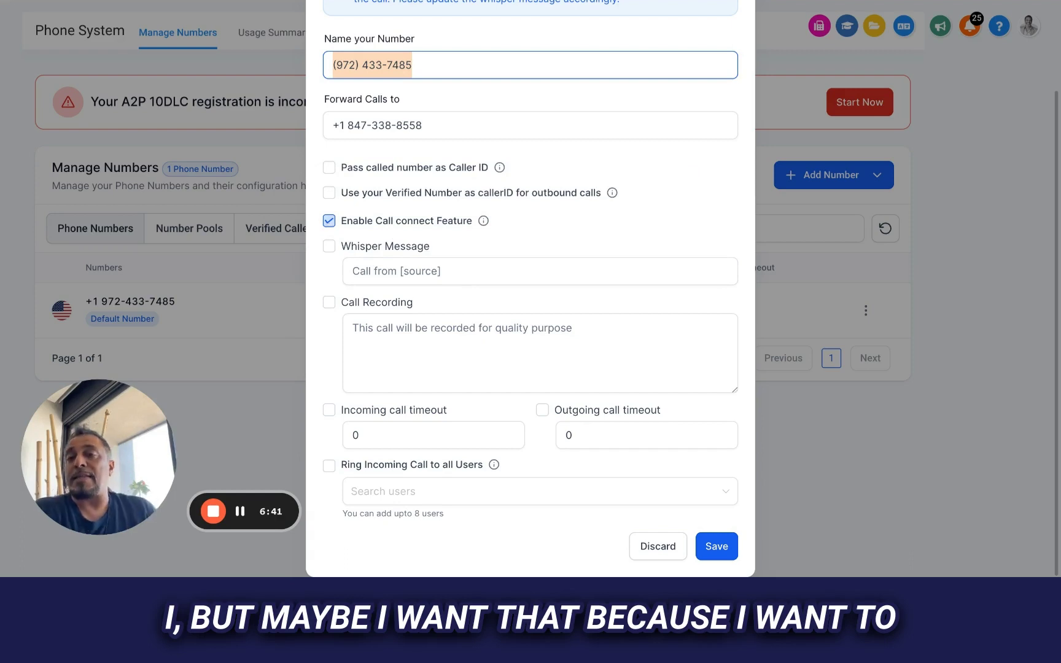
{"action": "left_click", "coordinate": [429, 130]}
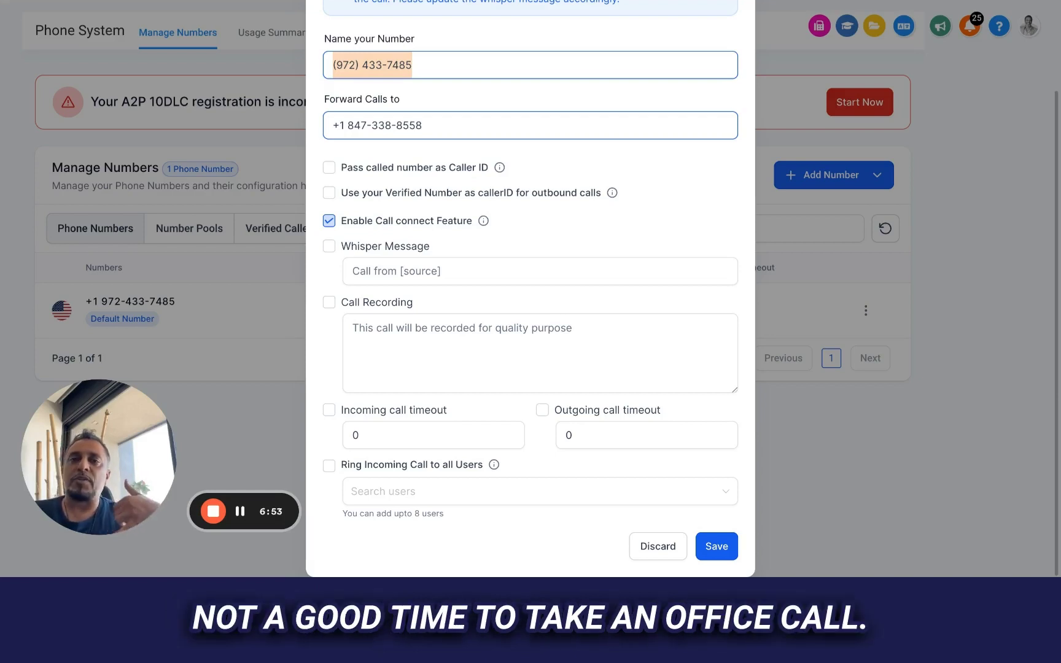
Switch off Call connect and enable a whisper message reading 'Sales call'
{"action": "left_click", "coordinate": [332, 222]}
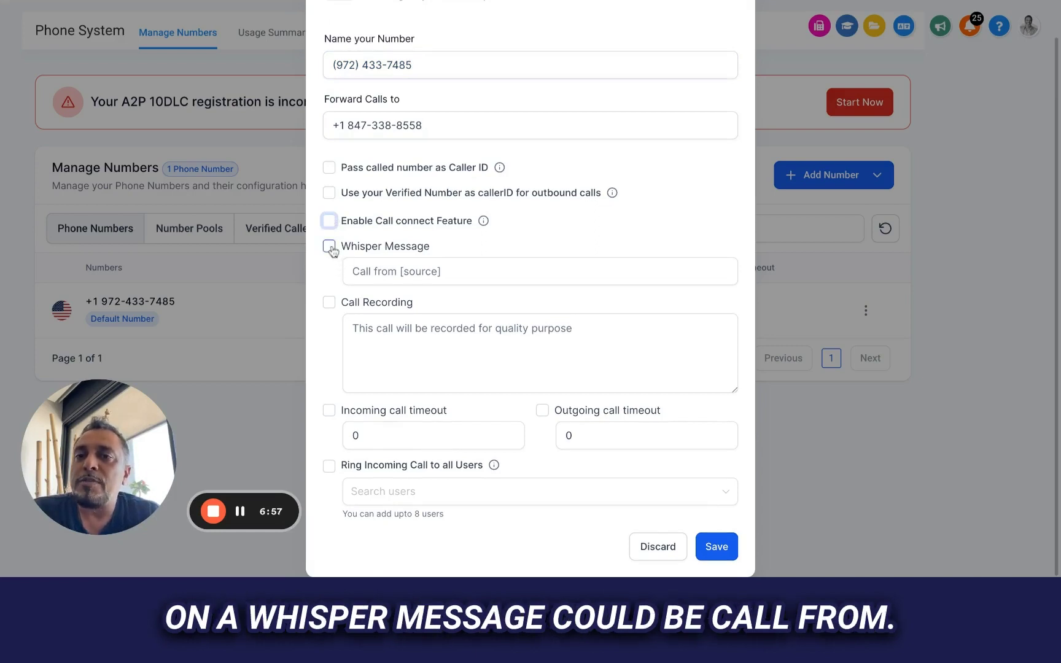
{"action": "left_click", "coordinate": [331, 246]}
{"action": "left_click", "coordinate": [406, 275]}
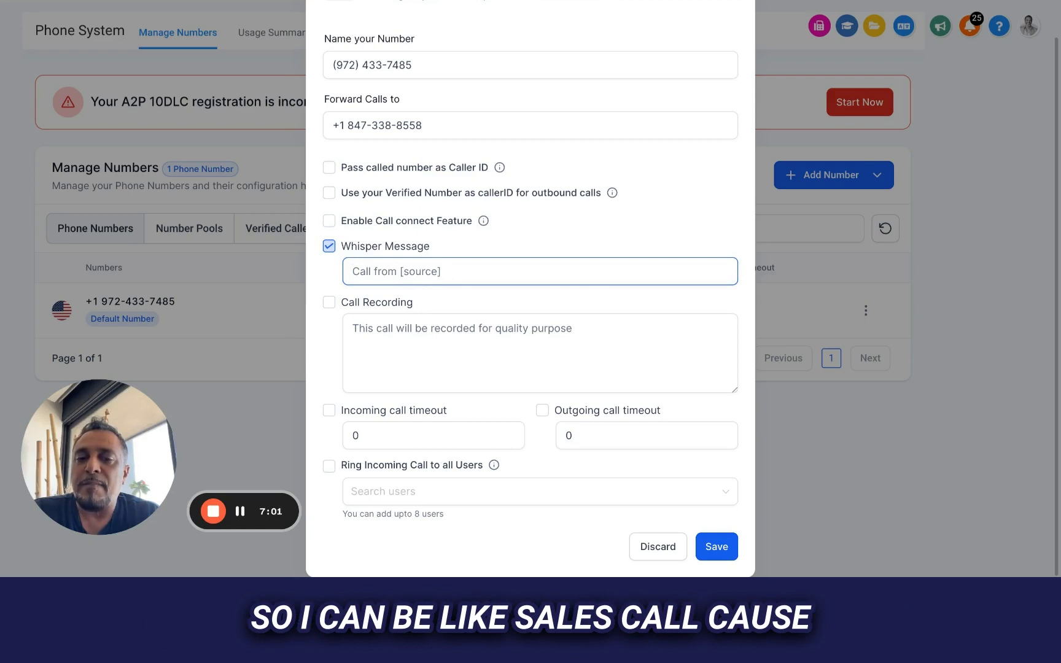
{"action": "type", "text": "Sales "}
{"action": "type", "text": "call"}
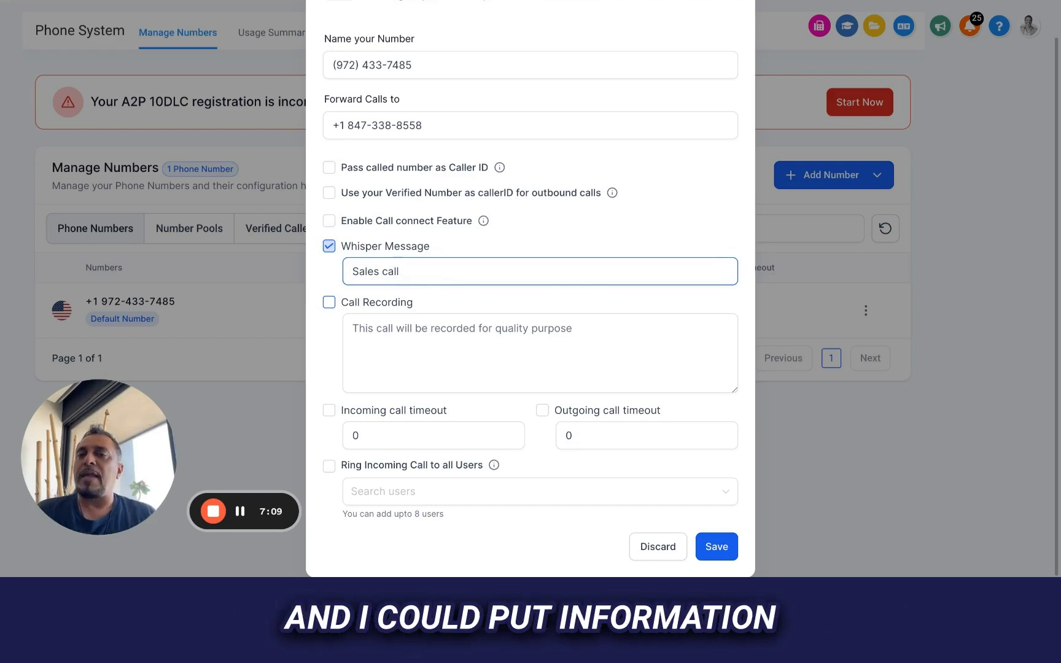
{"action": "left_click", "coordinate": [477, 300]}
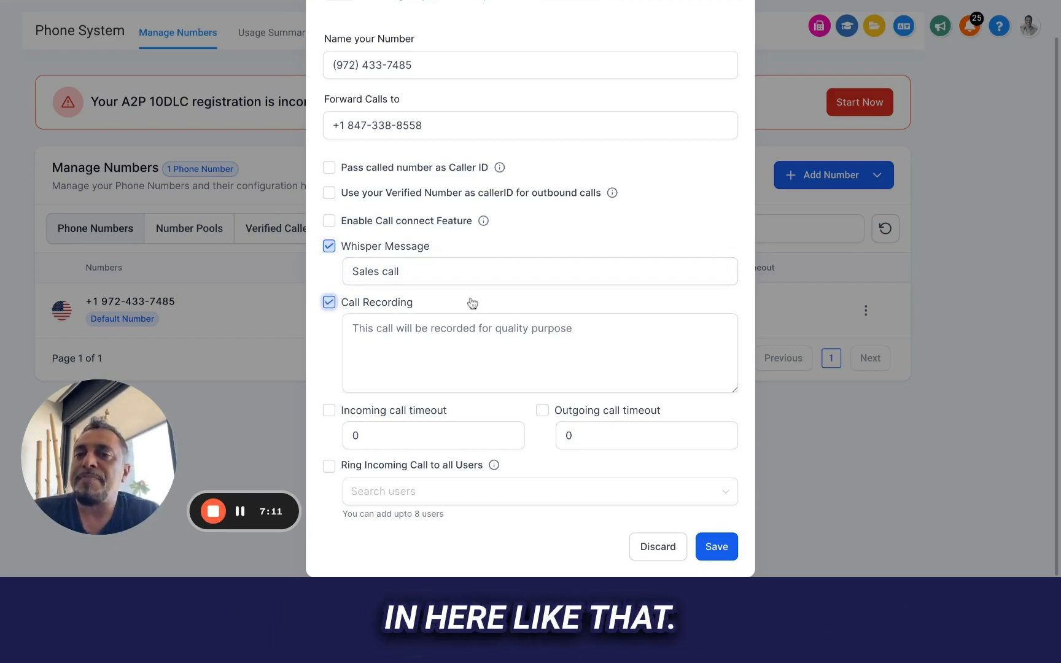
{"action": "left_click", "coordinate": [332, 304]}
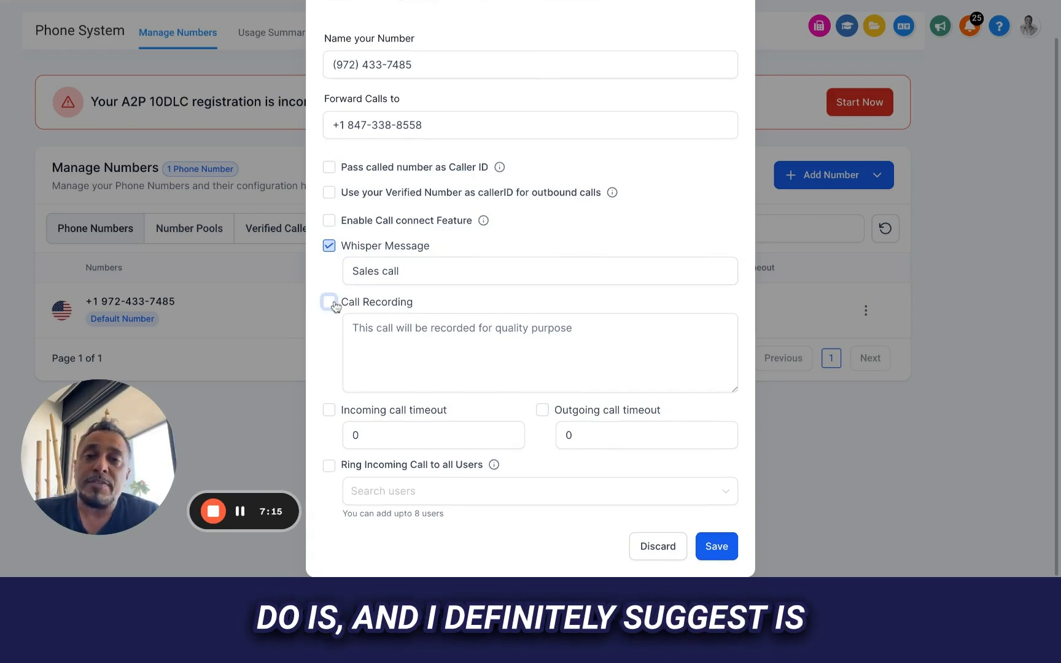
{"action": "left_click", "coordinate": [332, 304]}
{"action": "left_click", "coordinate": [588, 342]}
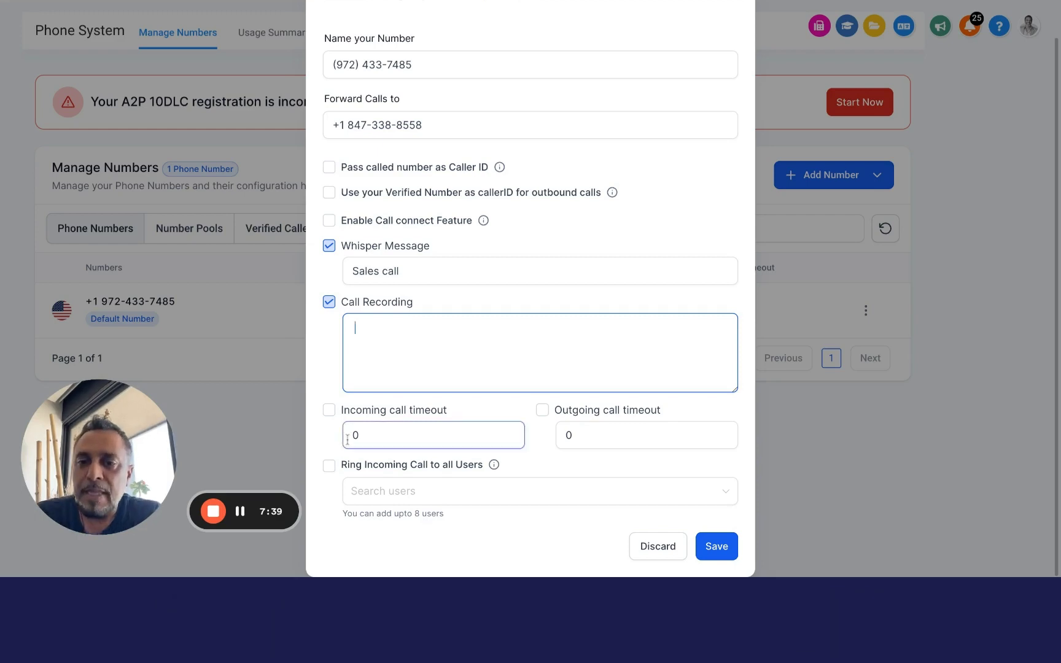
Enable incoming and outgoing call timeouts, each set to 60 seconds
{"action": "left_click", "coordinate": [331, 411]}
{"action": "left_click", "coordinate": [353, 437]}
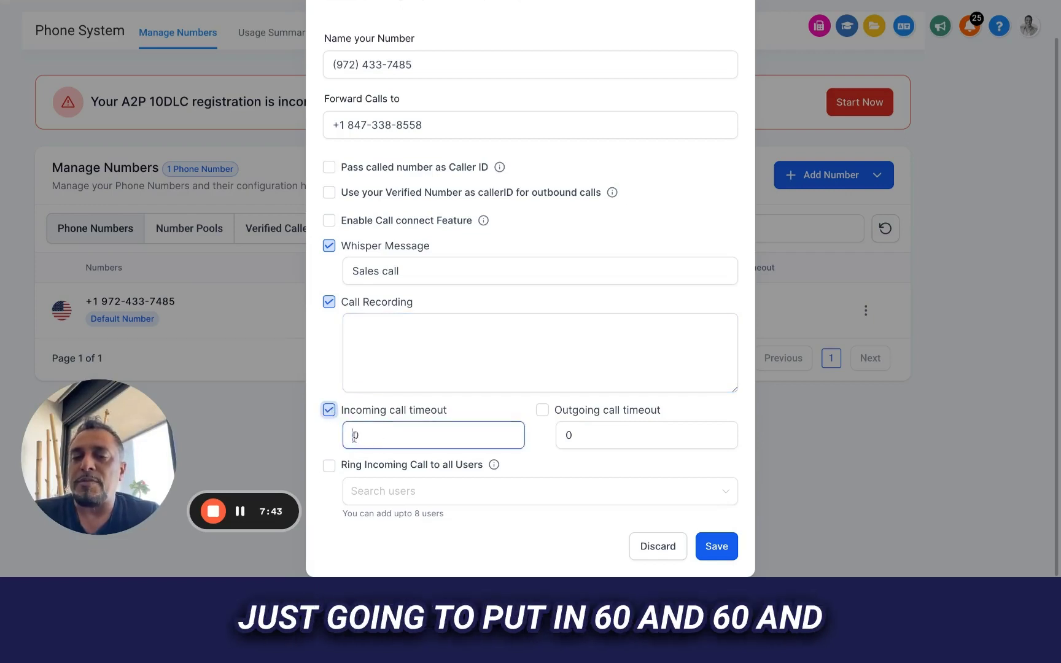
{"action": "type", "text": "6"}
{"action": "left_click", "coordinate": [590, 435]}
{"action": "type", "text": "6"}
{"action": "key", "text": "BackSpace"}
{"action": "key", "text": "BackSpace"}
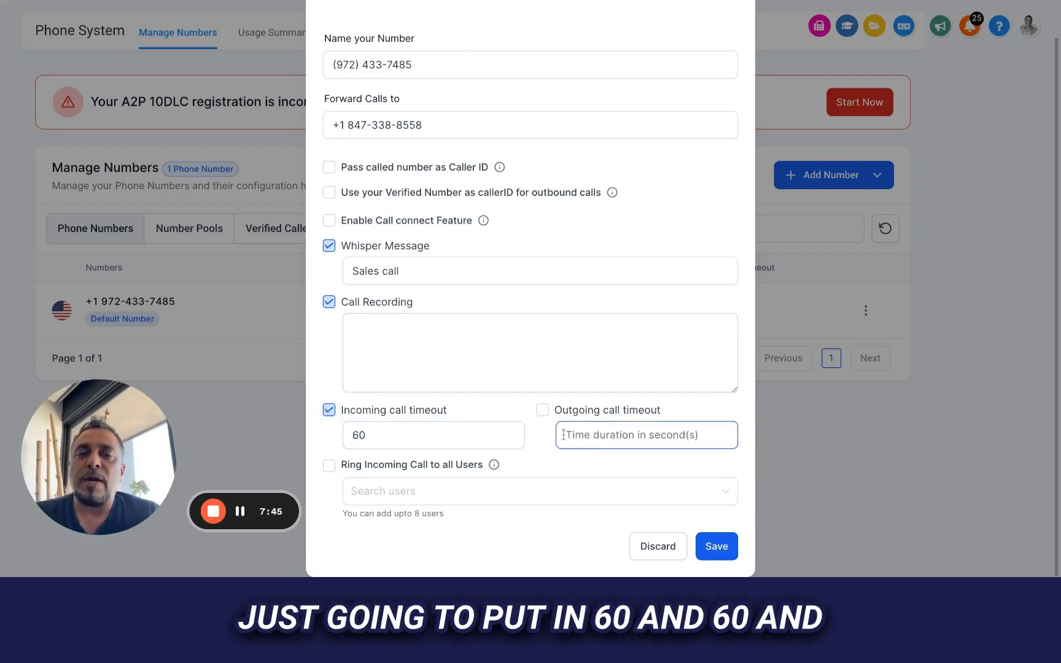
{"action": "type", "text": "60"}
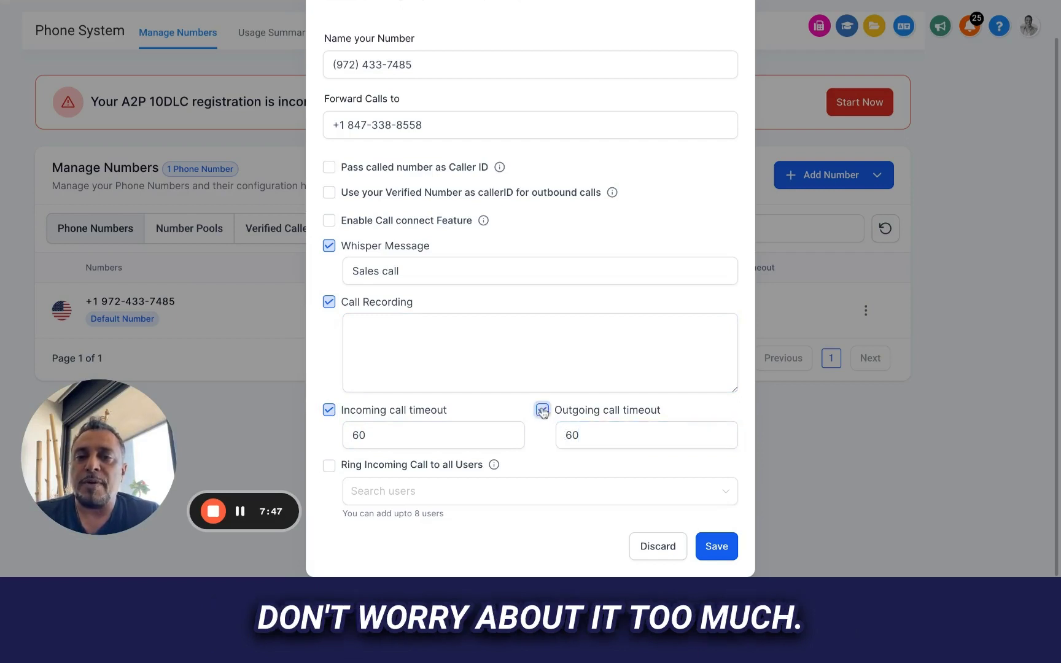
{"action": "left_click", "coordinate": [542, 410]}
Leave ringing all users off with no staff user added, and save the number's settings
{"action": "left_click", "coordinate": [356, 492]}
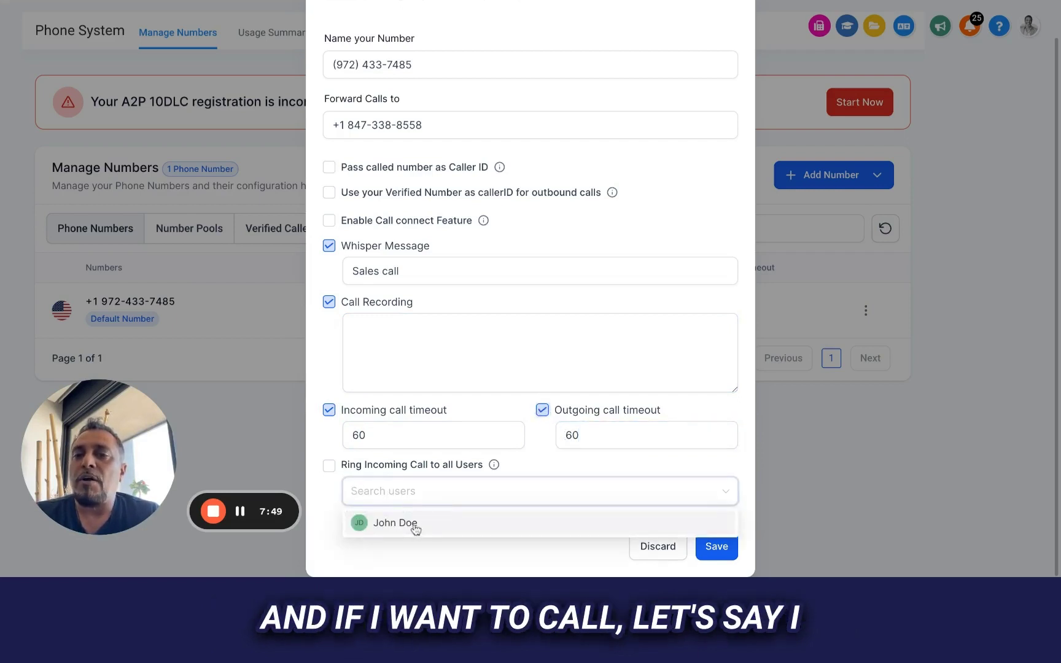
{"action": "left_click", "coordinate": [415, 524]}
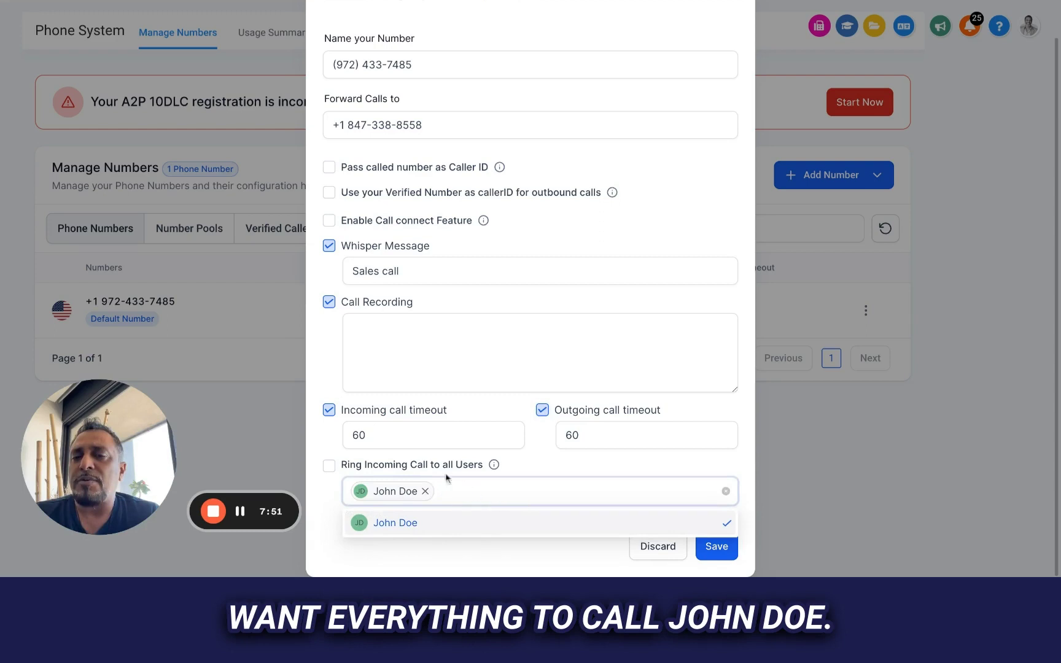
{"action": "left_click", "coordinate": [329, 466]}
{"action": "left_click", "coordinate": [329, 465]}
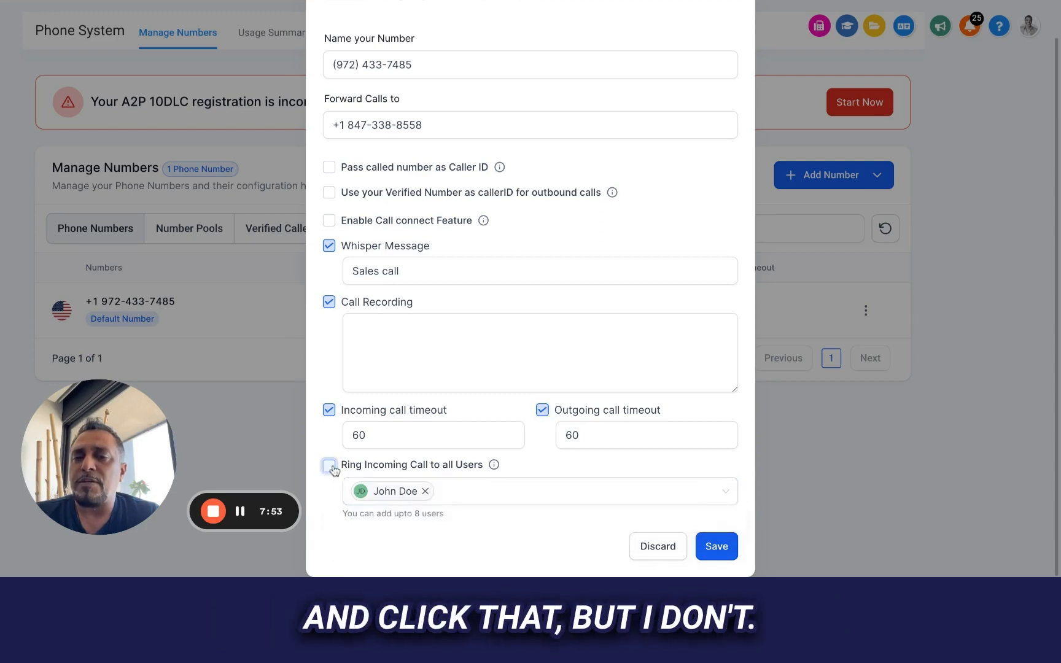
{"action": "left_click", "coordinate": [425, 492]}
{"action": "left_click", "coordinate": [456, 124]}
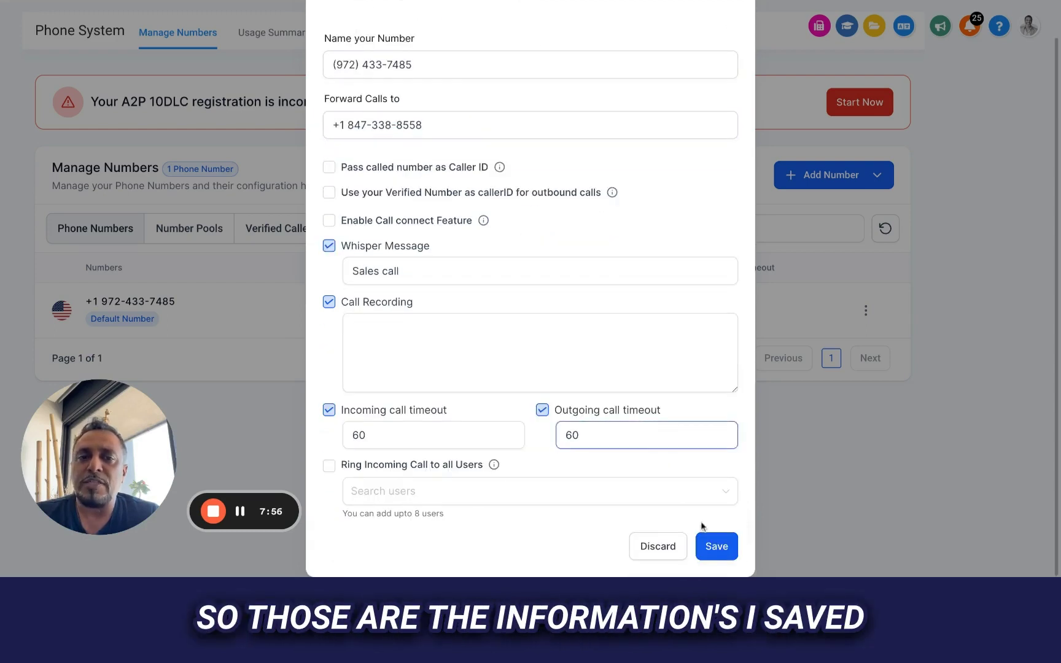
{"action": "left_click", "coordinate": [716, 546]}
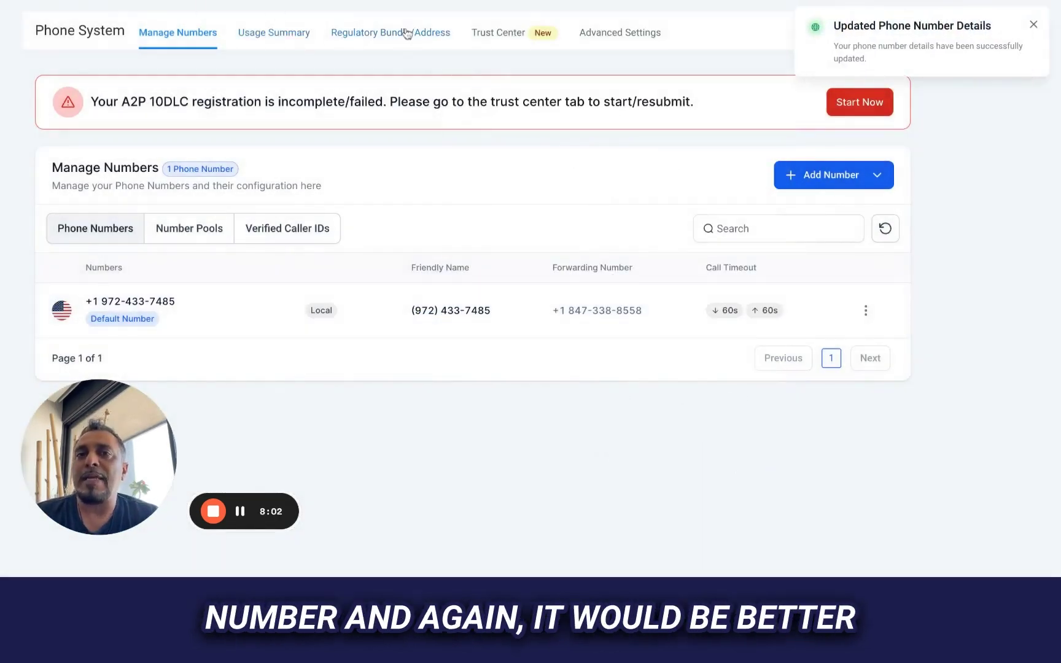
Look over the Advanced Settings and Trust Center tabs, then return to the Manage Numbers list
{"action": "left_click", "coordinate": [637, 37]}
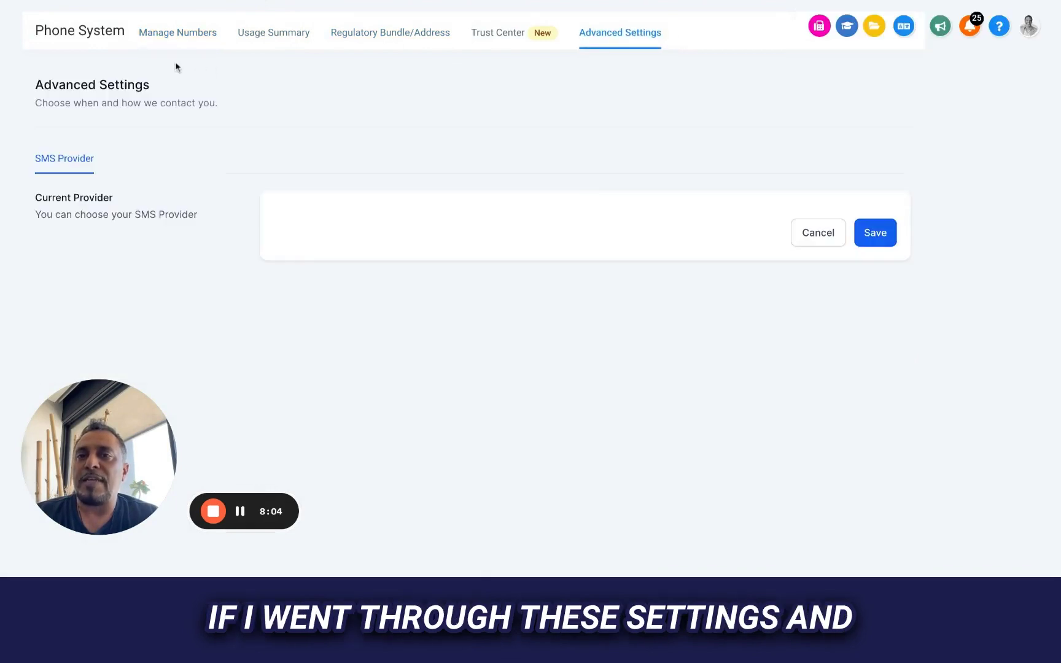
{"action": "left_click", "coordinate": [504, 36]}
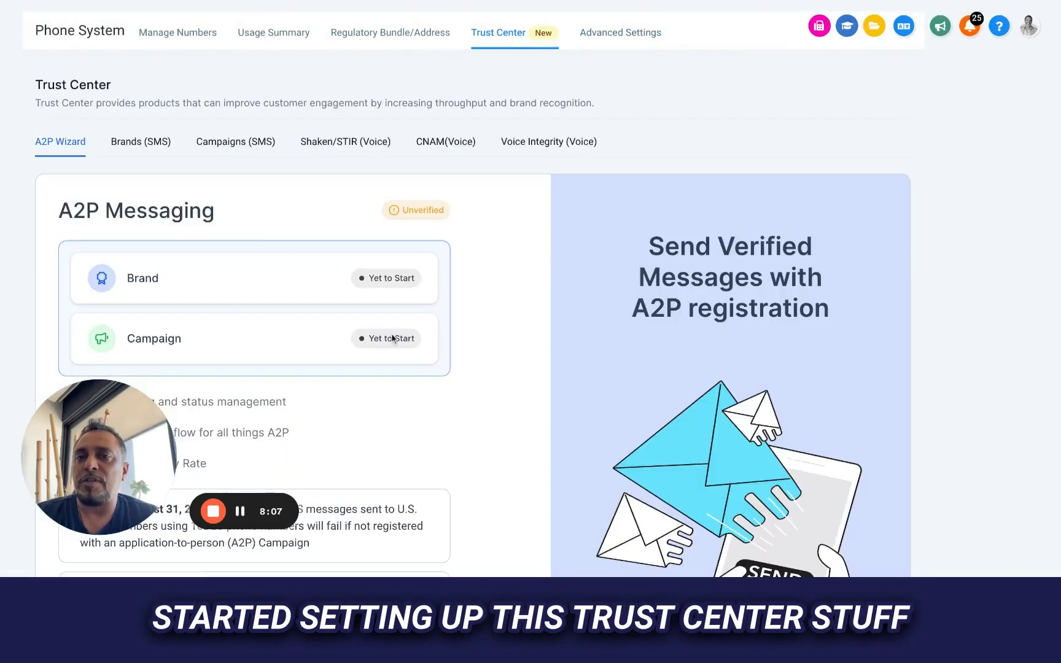
{"action": "scroll", "coordinate": [527, 337], "scroll_direction": "down", "scroll_amount": 3}
{"action": "scroll", "coordinate": [527, 336], "scroll_direction": "up", "scroll_amount": 3}
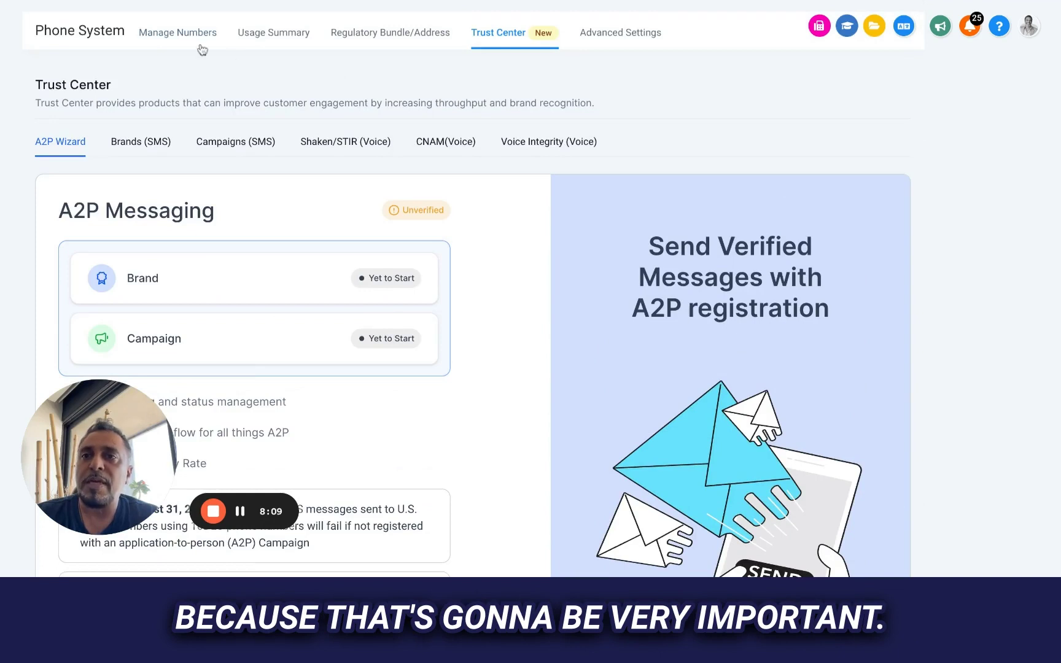
{"action": "left_click", "coordinate": [175, 34]}
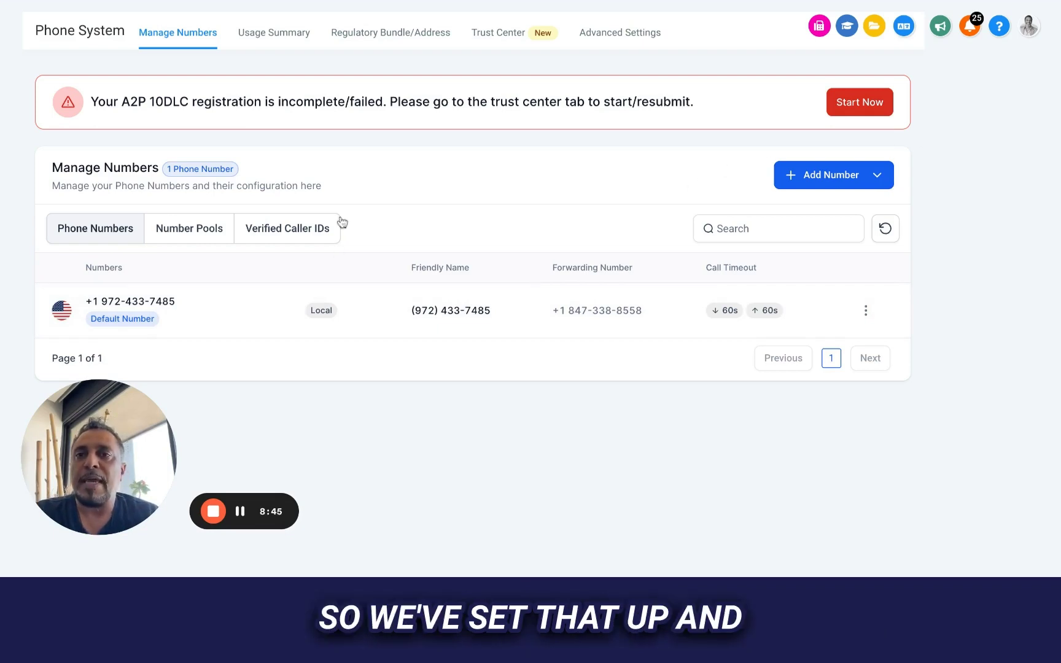
{"action": "left_click", "coordinate": [215, 224]}
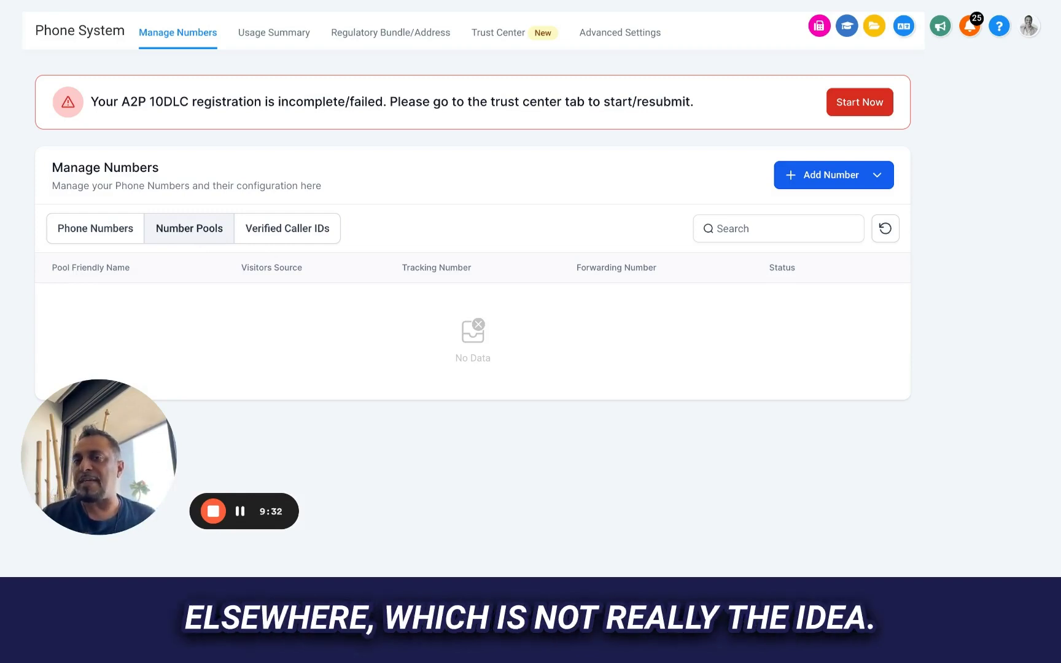
{"action": "left_click", "coordinate": [299, 234]}
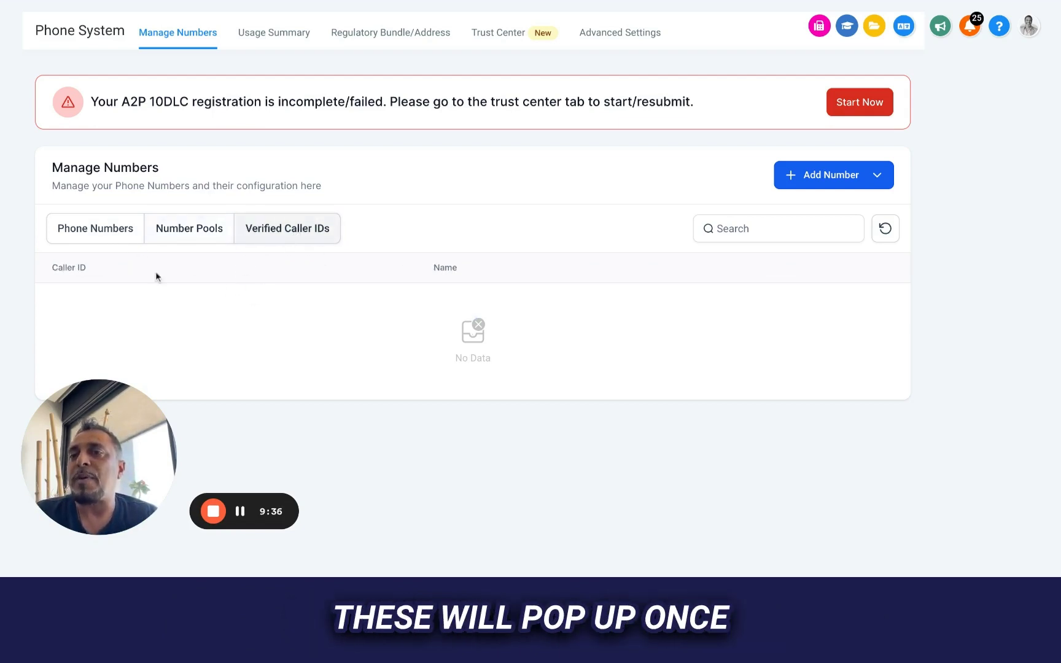
{"action": "left_click", "coordinate": [96, 229]}
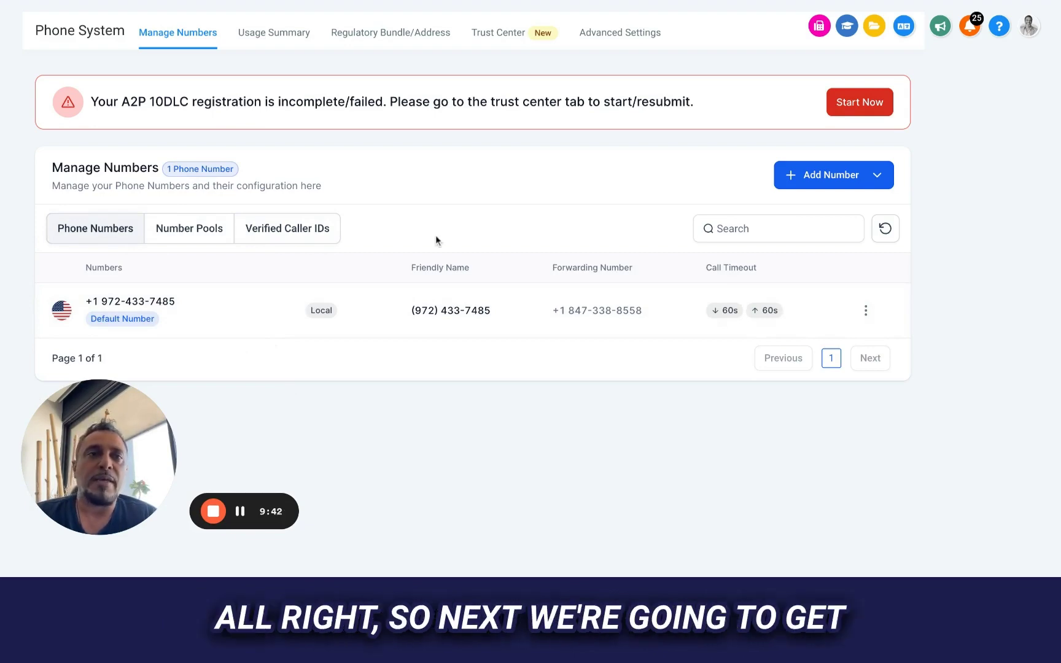
Open the WhatsApp settings tab and review its $29.99-per-month messaging subscription form
{"action": "scroll", "coordinate": [435, 235], "scroll_direction": "up", "scroll_amount": 3}
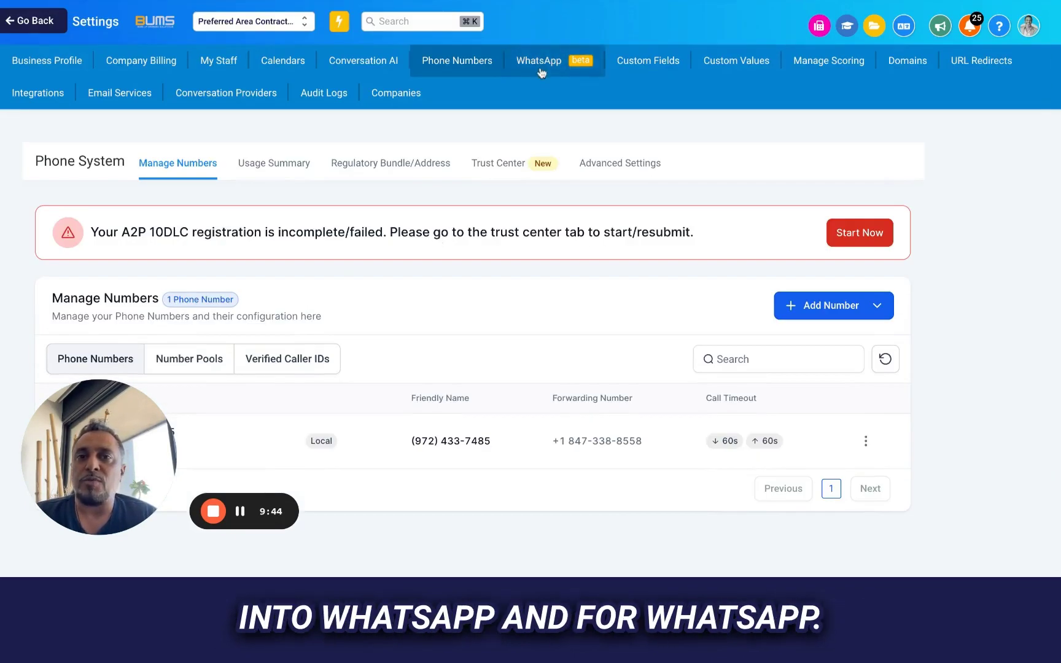
{"action": "left_click", "coordinate": [541, 72]}
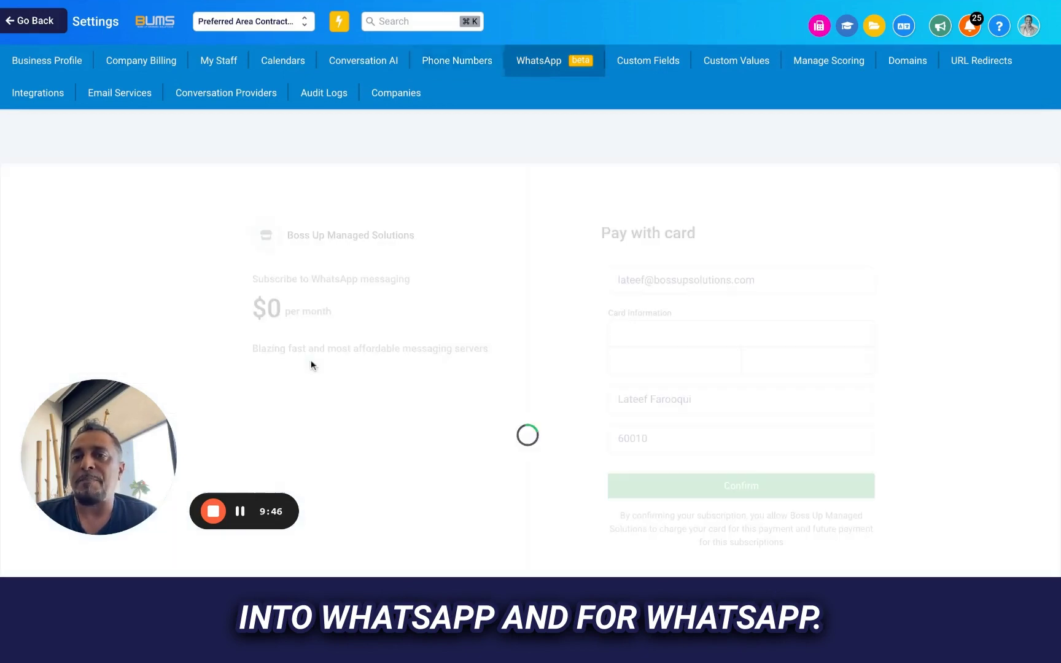
{"action": "scroll", "coordinate": [311, 365], "scroll_direction": "down", "scroll_amount": 1}
{"action": "scroll", "coordinate": [311, 366], "scroll_direction": "down", "scroll_amount": 2}
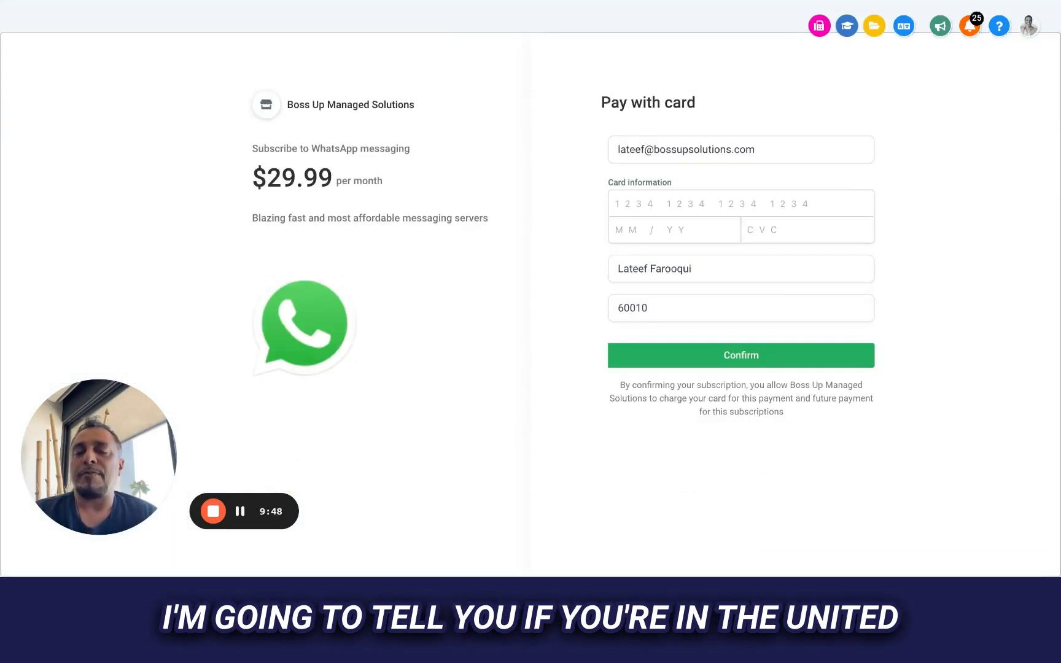
{"action": "scroll", "coordinate": [531, 295], "scroll_direction": "up", "scroll_amount": 3}
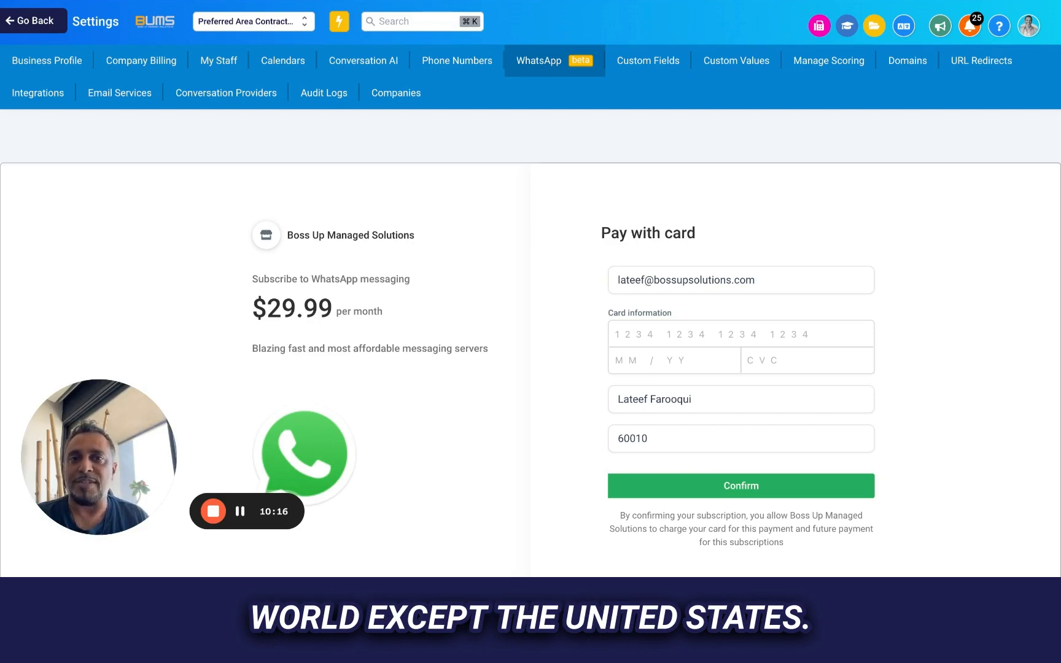
{"action": "scroll", "coordinate": [697, 297], "scroll_direction": "down", "scroll_amount": 3}
{"action": "left_click", "coordinate": [697, 297]}
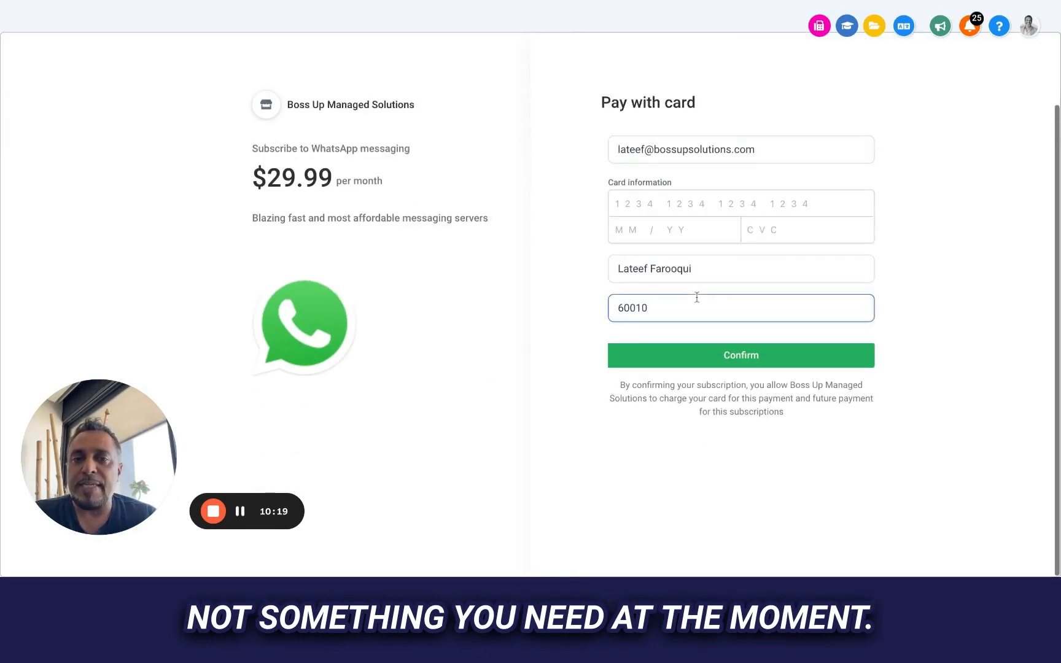
{"action": "scroll", "coordinate": [697, 297], "scroll_direction": "up", "scroll_amount": 3}
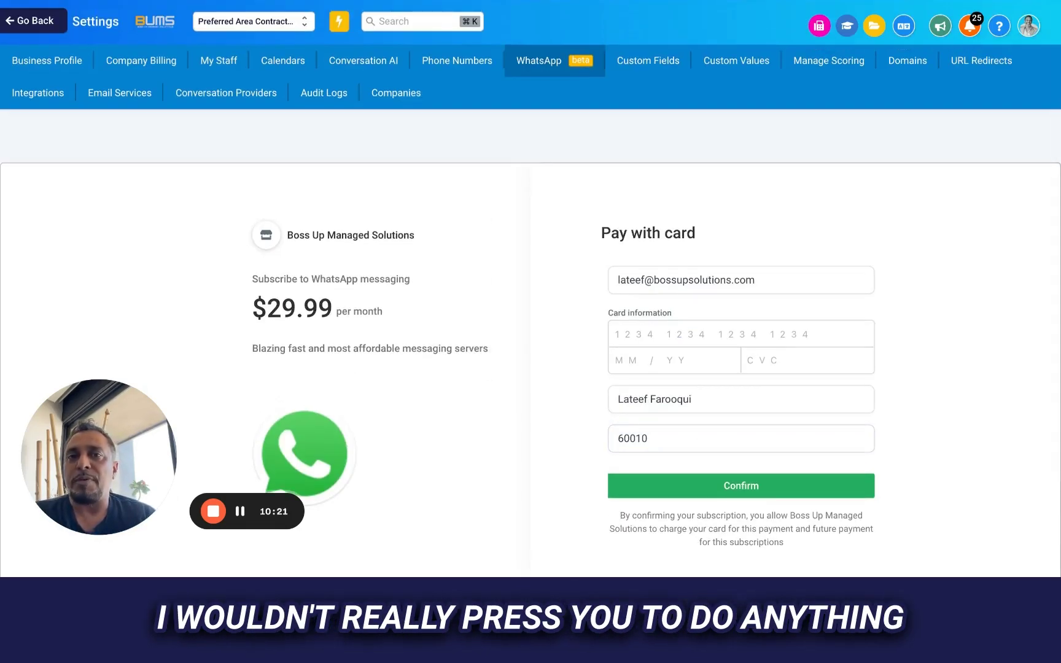